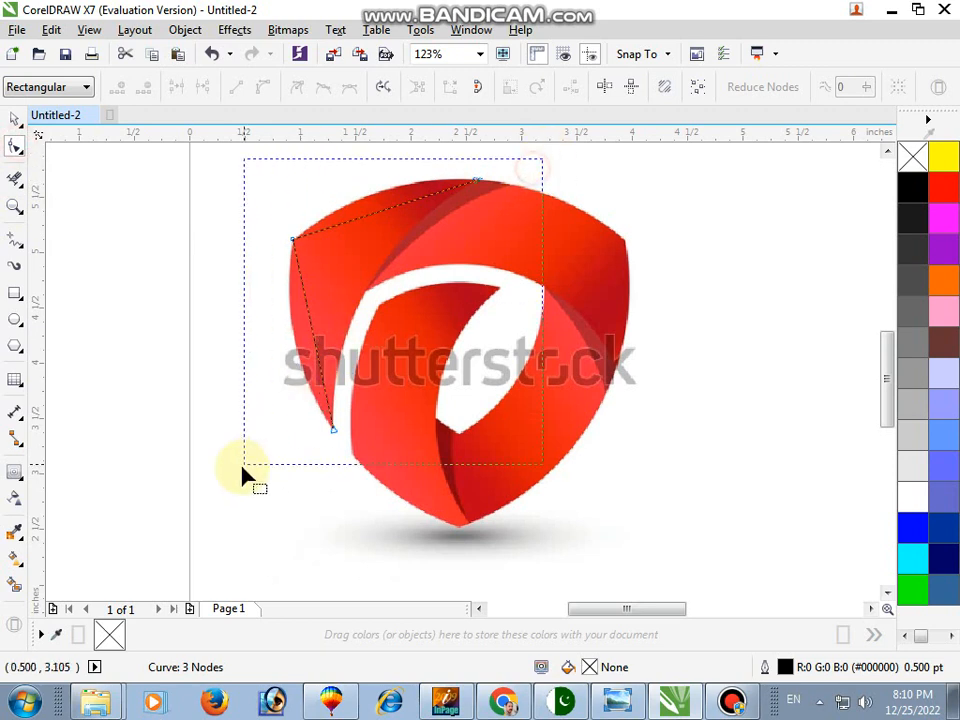
Step: Convert the two traced outer lines of the upper-left band to curves and bend them to follow the logo's edge
{"action": "left_click_drag", "start_coordinate": [381, 233], "coordinate": [375, 199]}
{"action": "left_click", "coordinate": [306, 328]}
{"action": "left_click_drag", "start_coordinate": [312, 338], "coordinate": [292, 355]}
{"action": "key", "text": "space"}
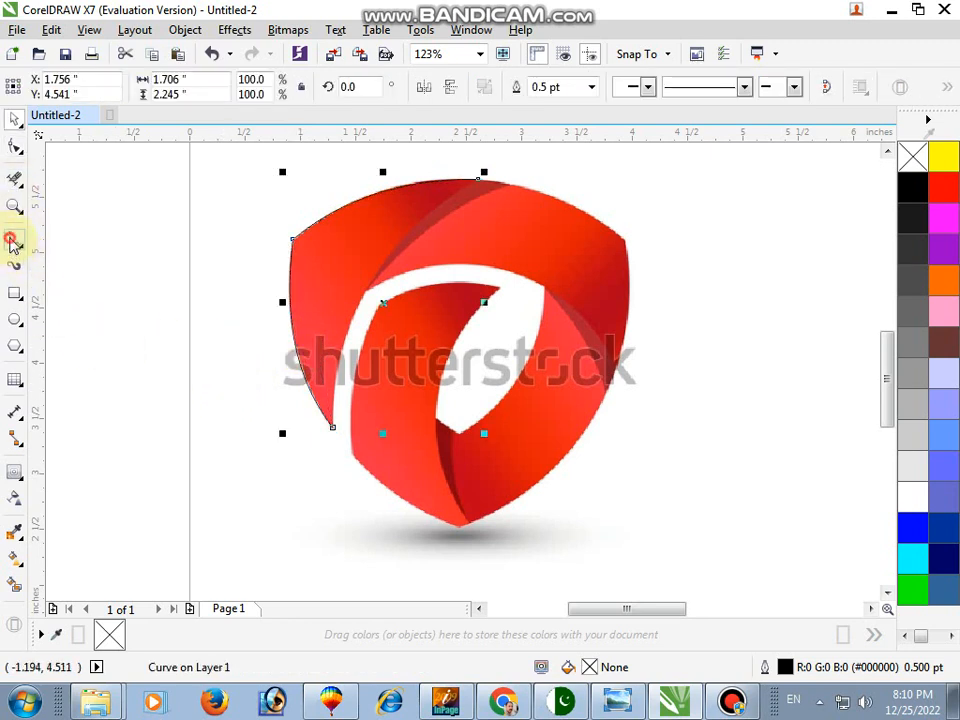
Step: Extend the upper-left band's outline from its lower tip through the inner corner to the top end, closing the shape
{"action": "left_click", "coordinate": [12, 243]}
{"action": "left_click", "coordinate": [333, 428]}
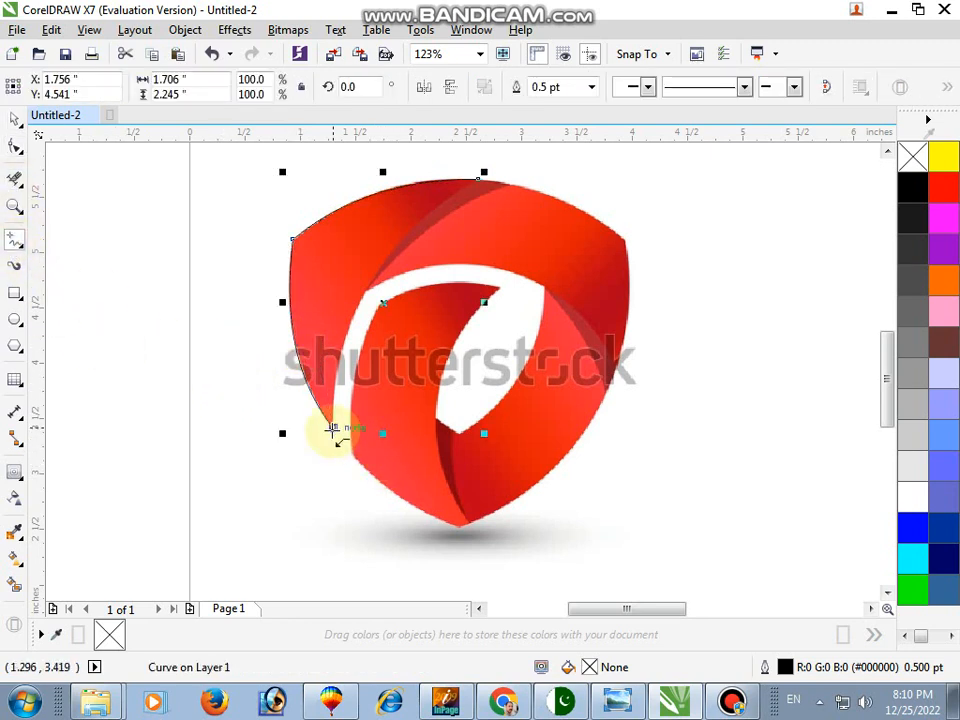
{"action": "left_click", "coordinate": [368, 285]}
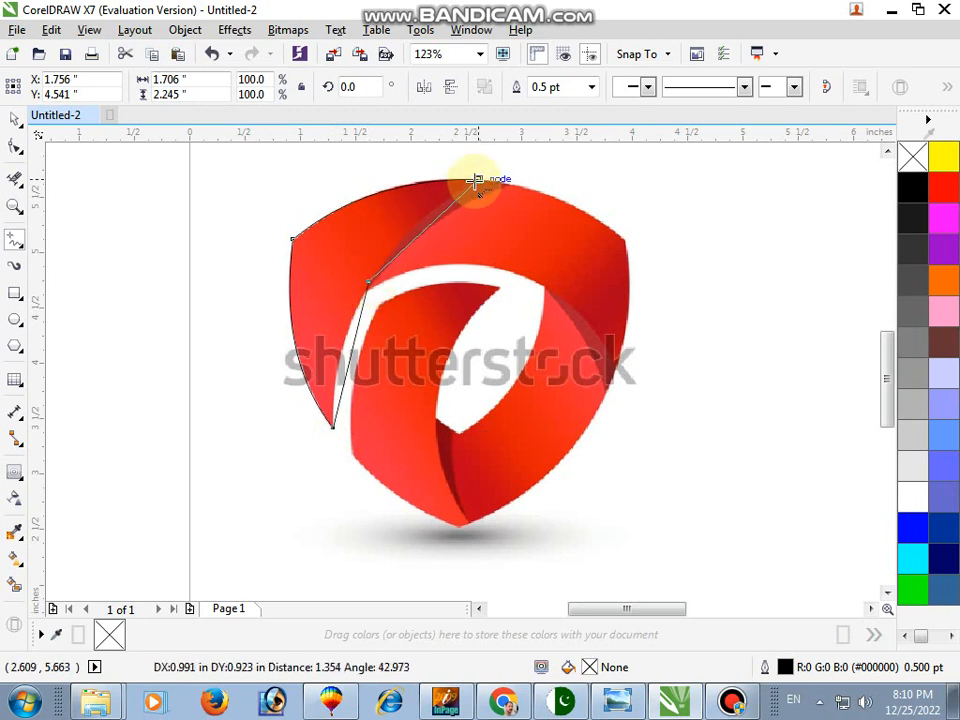
{"action": "left_click", "coordinate": [476, 179]}
Step: Convert the upper-left band's two inner lines to curves, bend them along the red edge and deselect the shape
{"action": "left_click", "coordinate": [14, 146]}
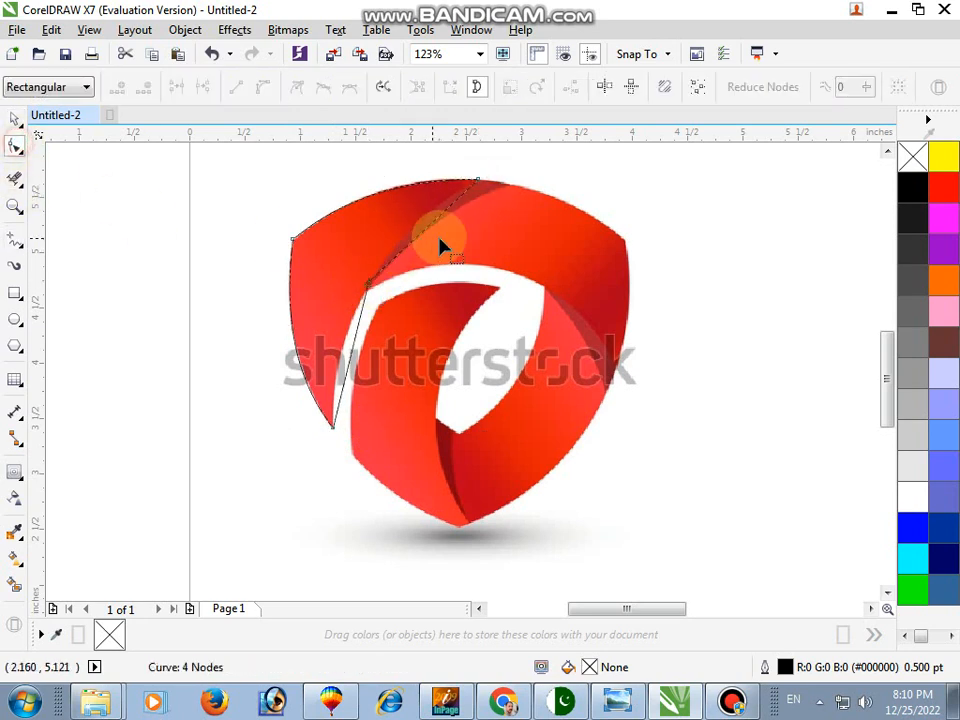
{"action": "left_click_drag", "start_coordinate": [510, 160], "coordinate": [205, 440]}
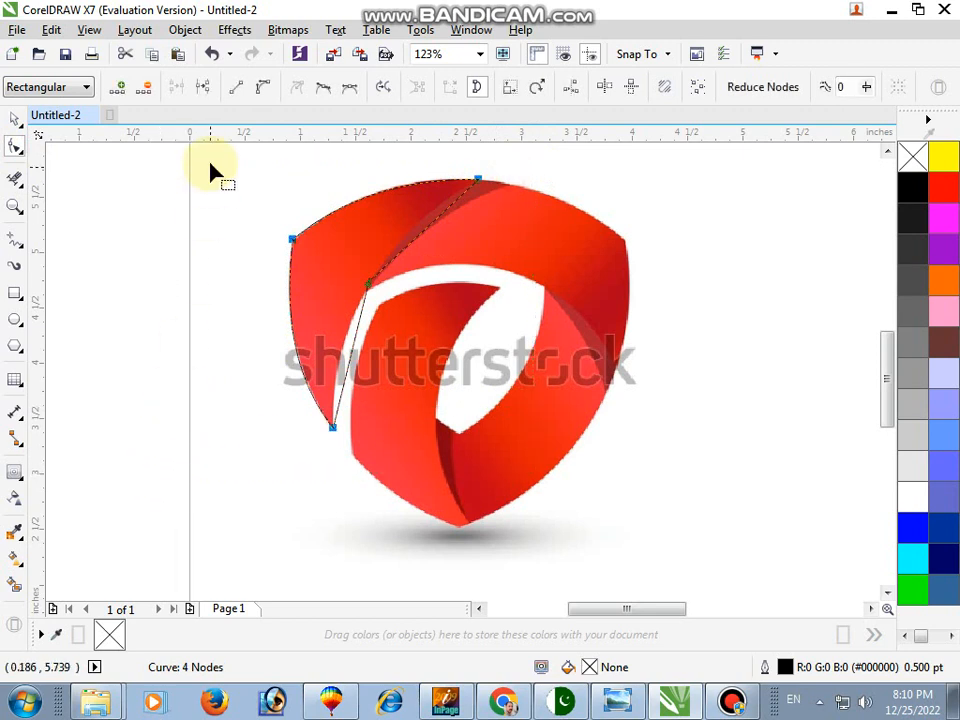
{"action": "left_click_drag", "start_coordinate": [432, 237], "coordinate": [420, 224]}
{"action": "left_click_drag", "start_coordinate": [363, 345], "coordinate": [349, 342]}
{"action": "key", "text": "space"}
{"action": "left_click", "coordinate": [165, 405]}
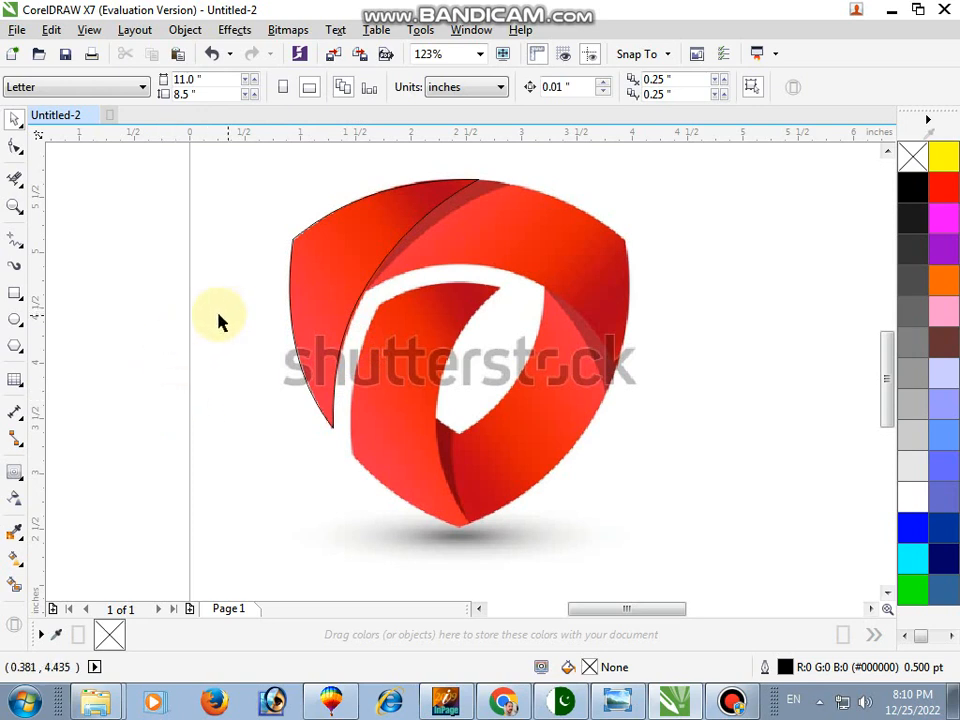
Step: Draw a closed three-point outline around the dark shadow sliver between the upper-left and upper-right bands
{"action": "left_click", "coordinate": [15, 240]}
{"action": "mouse_move", "coordinate": [489, 190]}
{"action": "left_mouse_down"}
{"action": "mouse_move", "coordinate": [514, 186]}
{"action": "mouse_move", "coordinate": [511, 199]}
{"action": "left_mouse_up"}
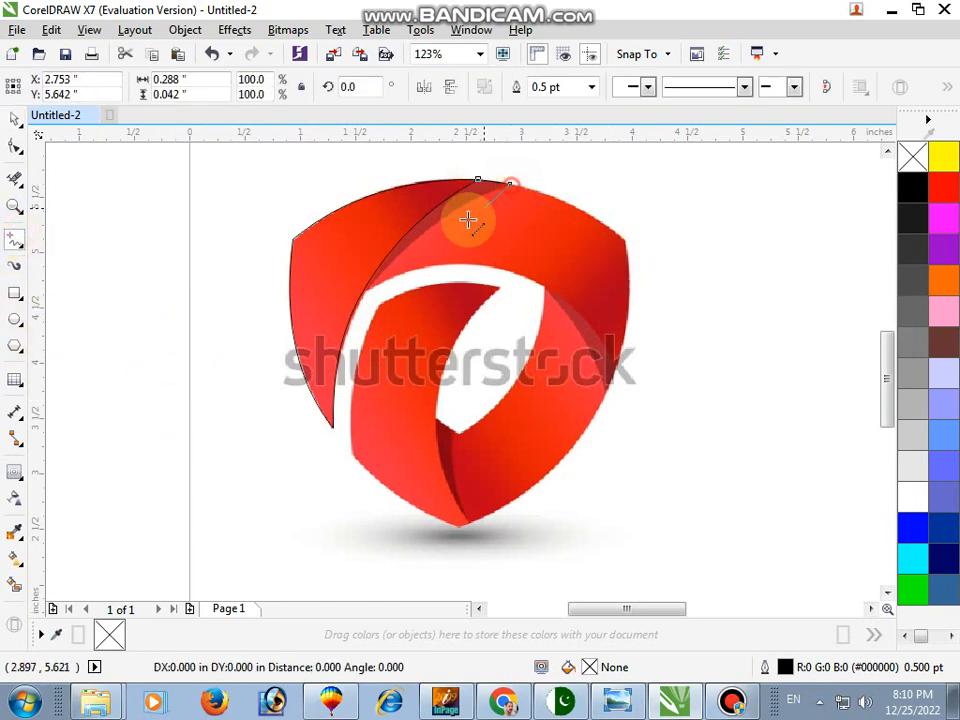
{"action": "left_click", "coordinate": [355, 299]}
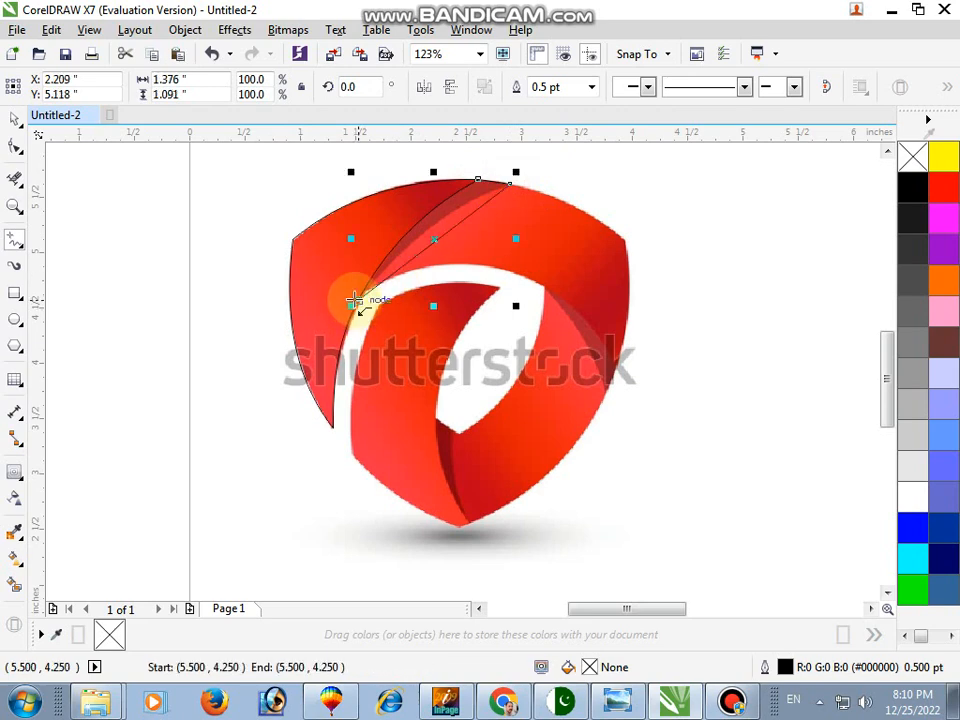
{"action": "left_click", "coordinate": [357, 299]}
{"action": "left_click", "coordinate": [477, 178]}
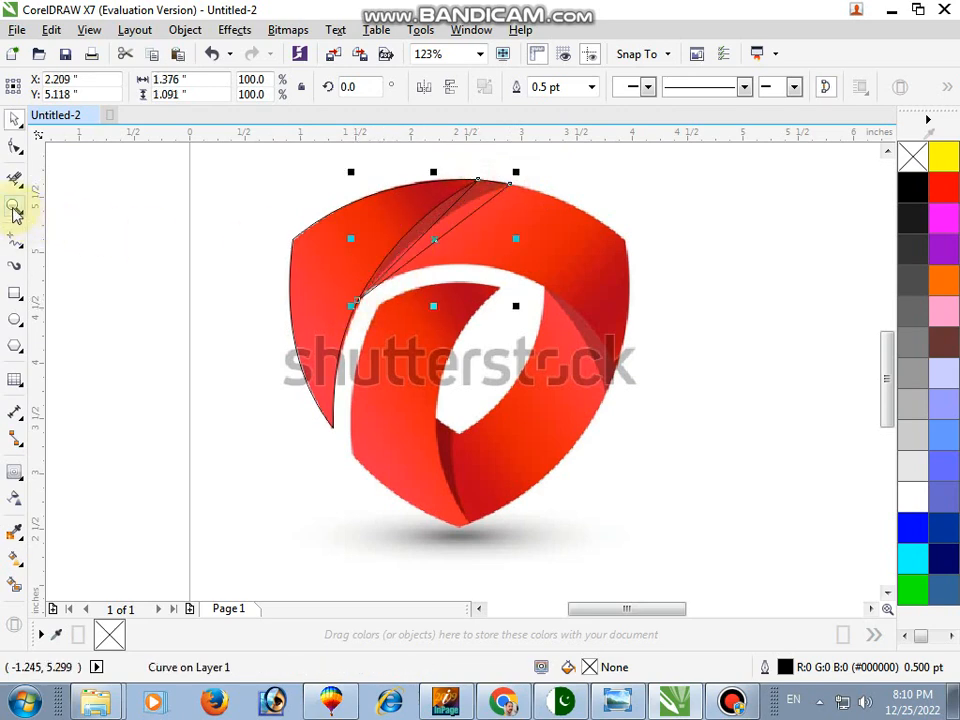
Step: Convert the upper shadow outline's long sides to curves and bend both to follow the dark sliver's edges
{"action": "left_click", "coordinate": [15, 205]}
{"action": "left_click", "coordinate": [441, 252]}
{"action": "key", "text": "space"}
{"action": "key", "text": "F10"}
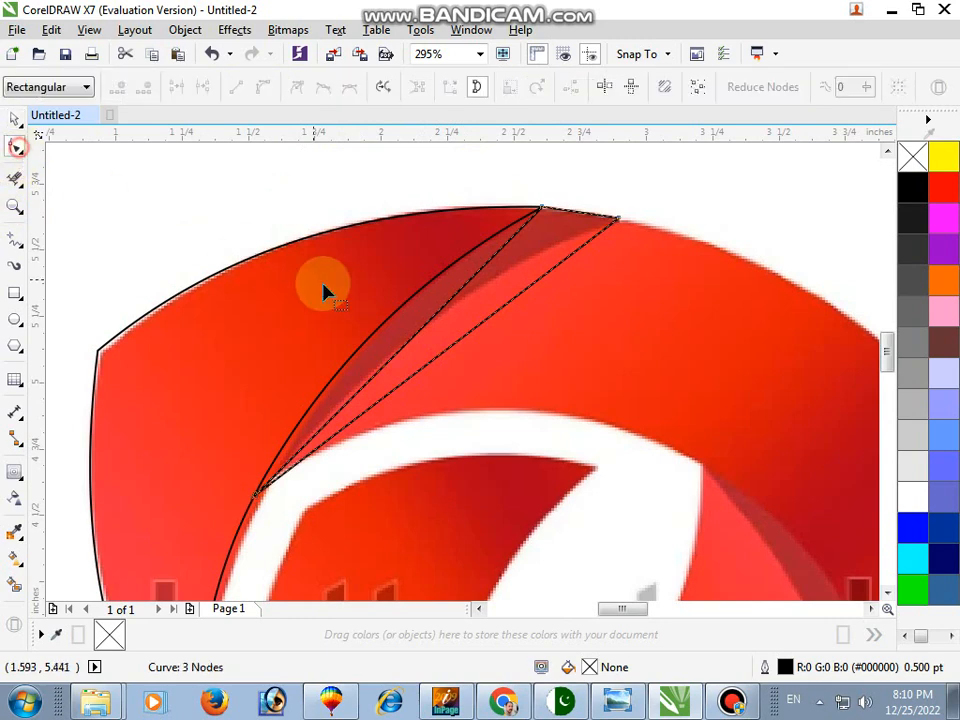
{"action": "left_click_drag", "start_coordinate": [703, 190], "coordinate": [340, 300]}
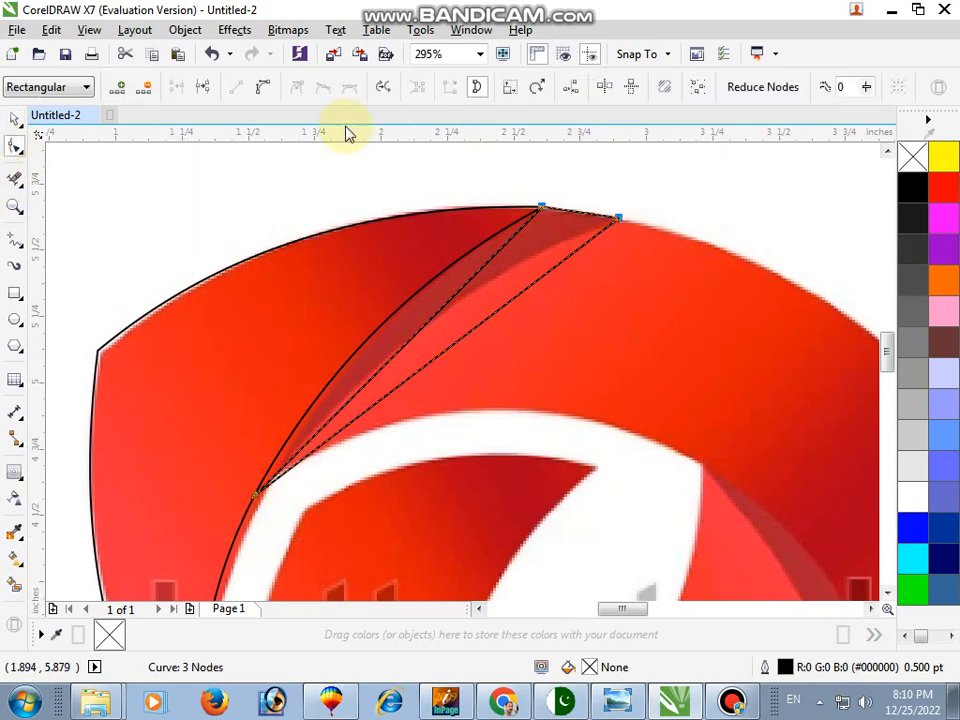
{"action": "left_click_drag", "start_coordinate": [427, 319], "coordinate": [395, 310]}
{"action": "left_click_drag", "start_coordinate": [465, 345], "coordinate": [422, 302]}
{"action": "key", "text": "space"}
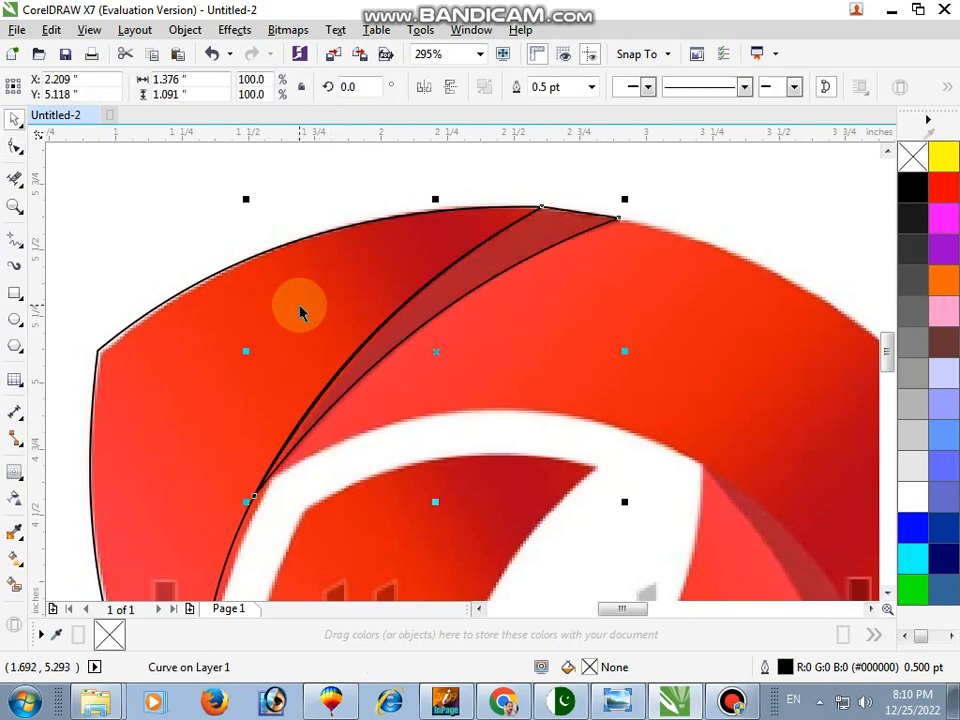
{"action": "left_click", "coordinate": [15, 206]}
{"action": "right_click", "coordinate": [164, 177]}
{"action": "key", "text": "space"}
{"action": "left_click", "coordinate": [120, 228]}
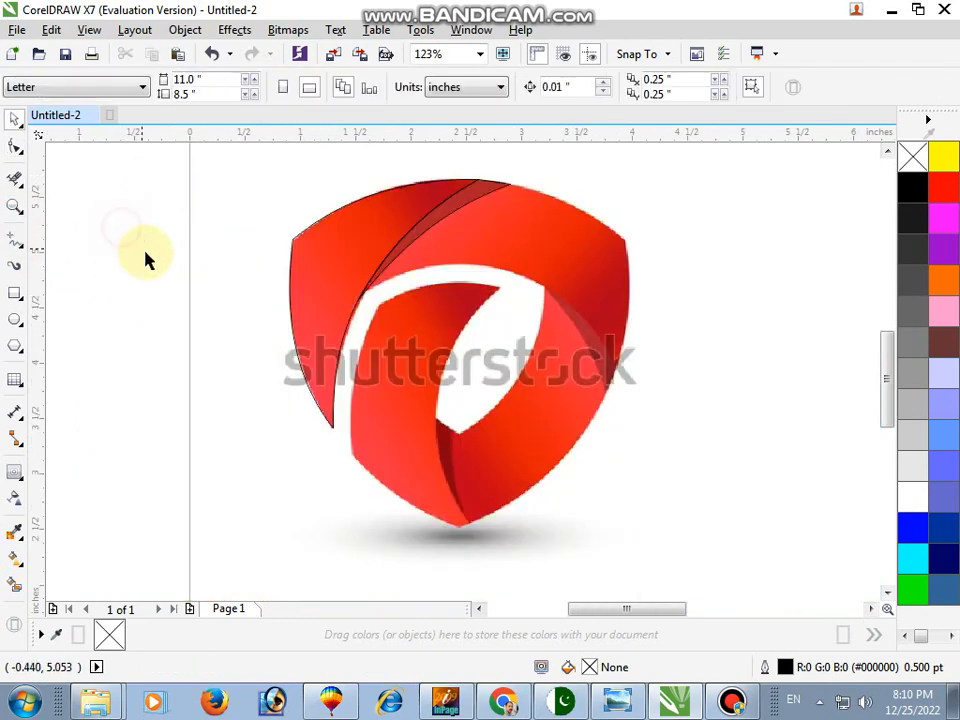
Step: Trace the upper-right band with straight segments from the shadow's top corner around the outer corners to its inner left tip
{"action": "left_click", "coordinate": [14, 240]}
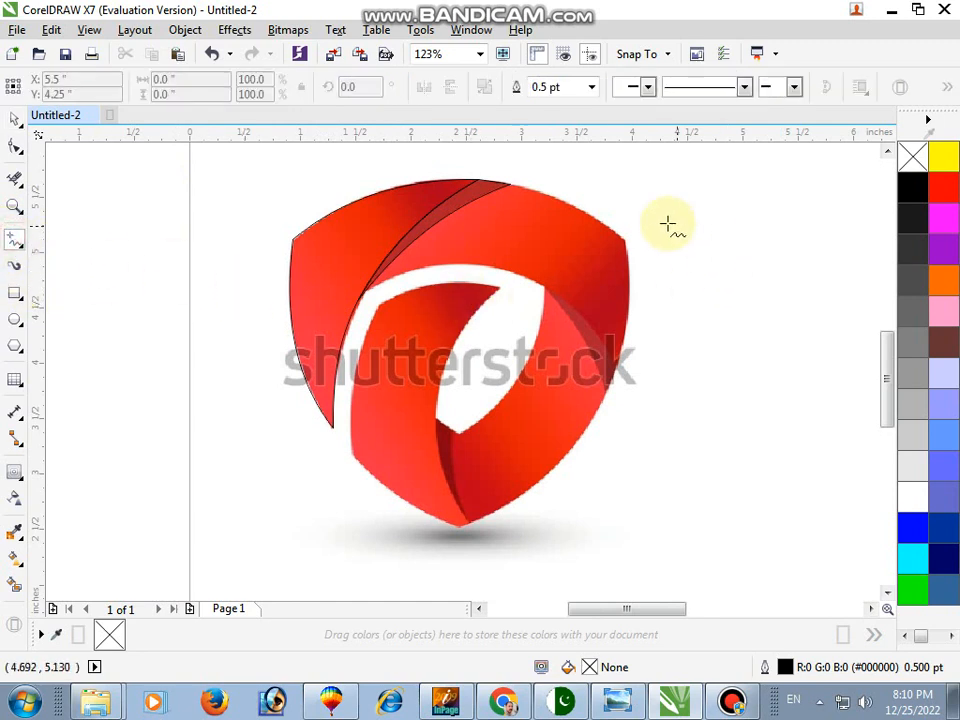
{"action": "left_click", "coordinate": [507, 181]}
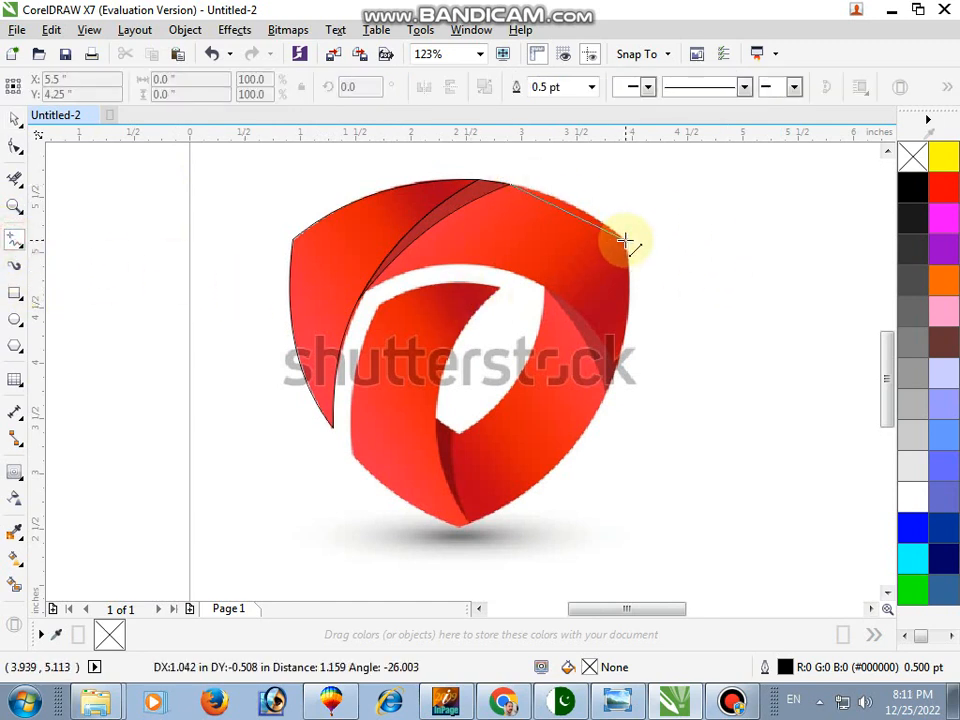
{"action": "left_click", "coordinate": [626, 242]}
{"action": "left_click", "coordinate": [626, 242]}
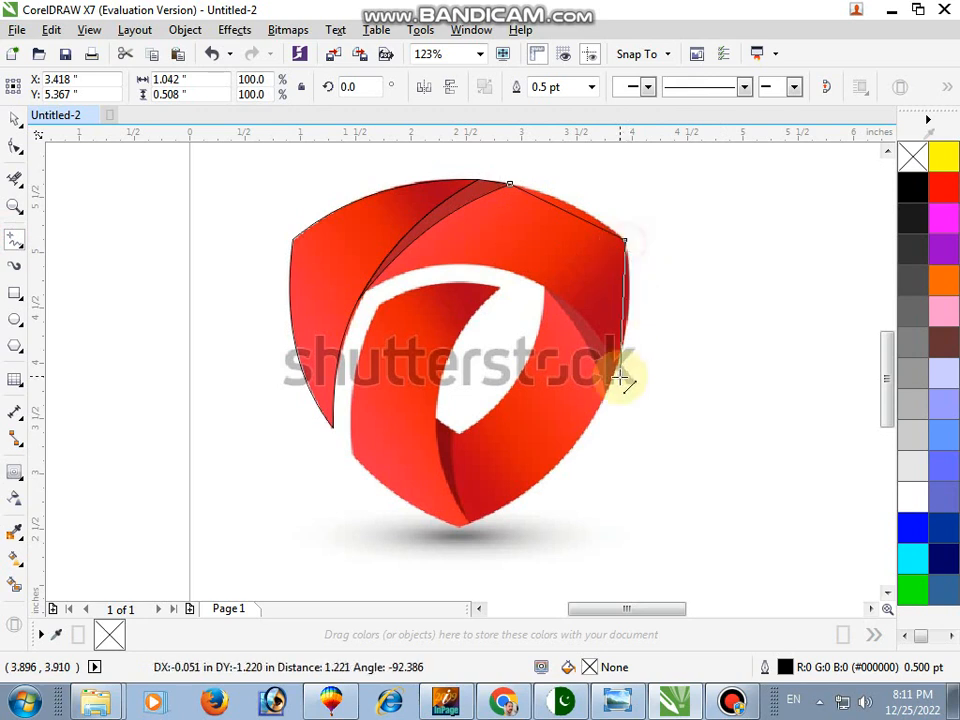
{"action": "left_click", "coordinate": [615, 382]}
{"action": "left_click", "coordinate": [615, 382]}
{"action": "left_click", "coordinate": [545, 290]}
{"action": "left_click", "coordinate": [545, 286]}
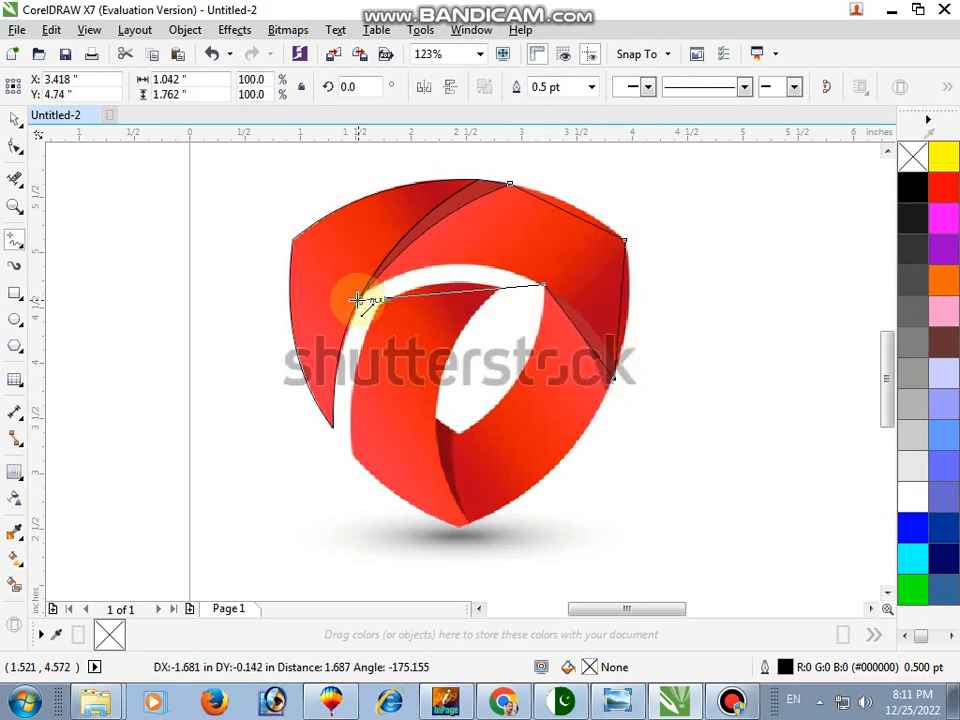
{"action": "left_click", "coordinate": [358, 298]}
Step: Convert all the upper-right band's lines to curves and bend them to match the outer and inner edges of the band
{"action": "left_click", "coordinate": [15, 207]}
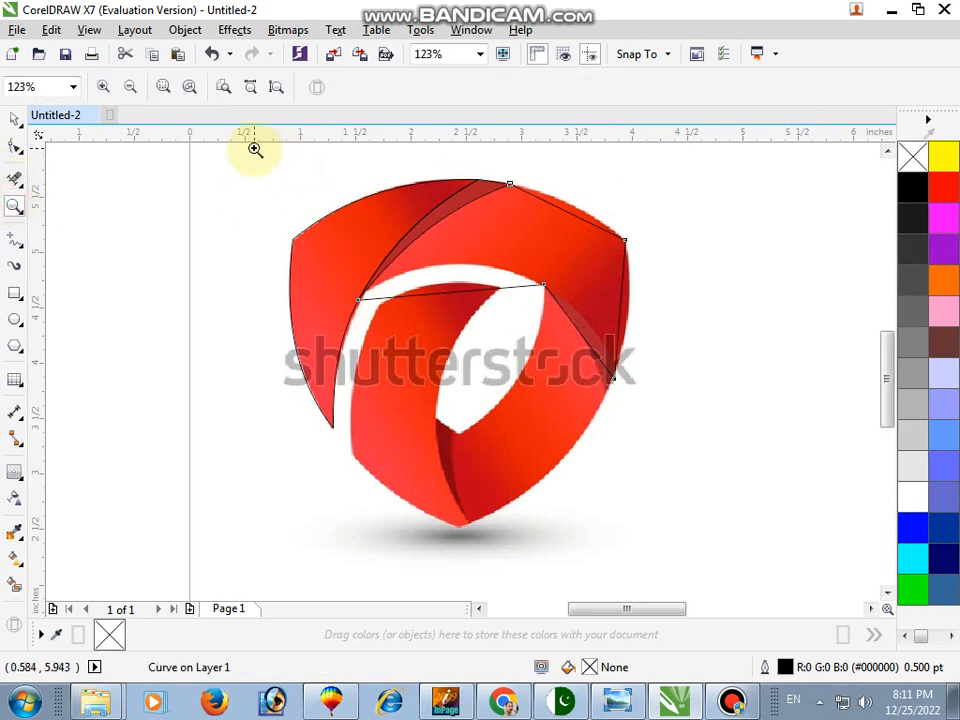
{"action": "left_click", "coordinate": [504, 323]}
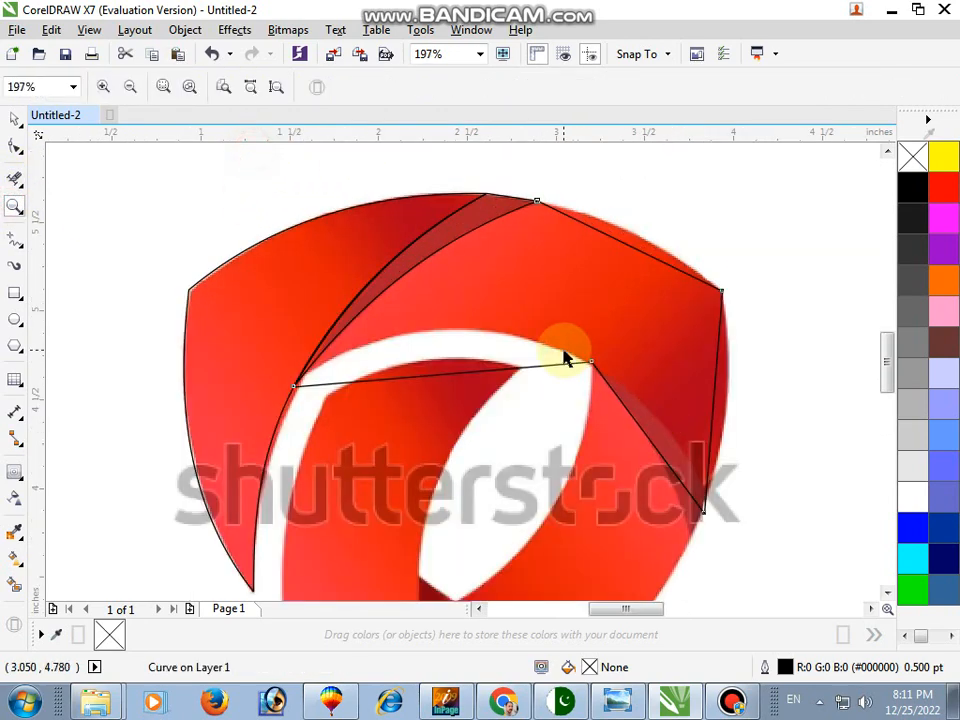
{"action": "left_click", "coordinate": [22, 146]}
{"action": "left_click_drag", "start_coordinate": [795, 169], "coordinate": [221, 516]}
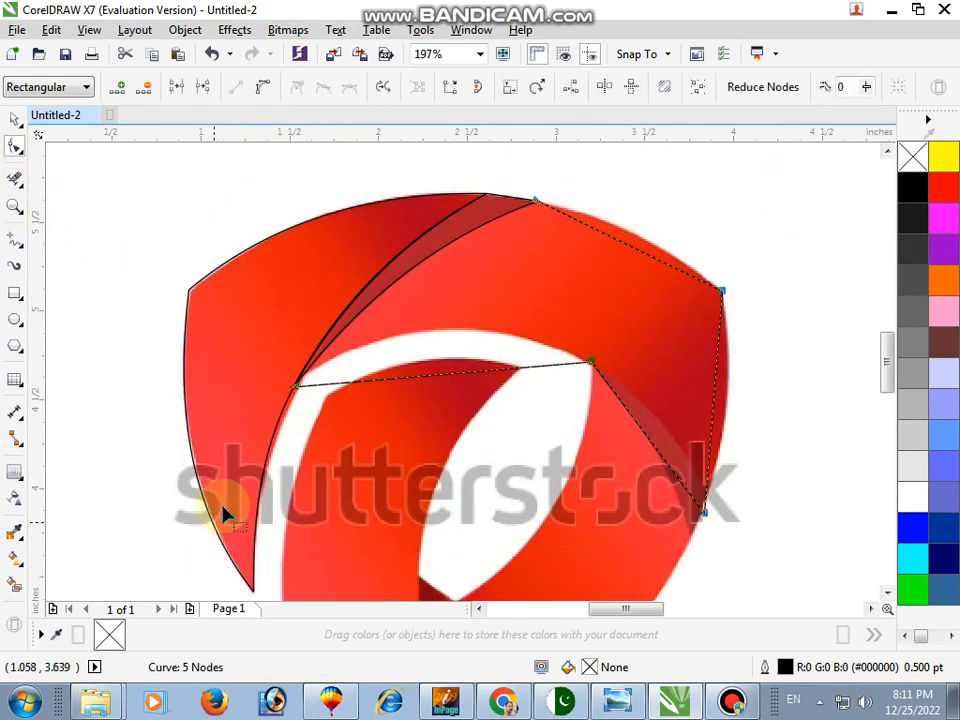
{"action": "left_click", "coordinate": [264, 87]}
{"action": "left_click_drag", "start_coordinate": [447, 381], "coordinate": [436, 334]}
{"action": "left_click_drag", "start_coordinate": [669, 473], "coordinate": [728, 417]}
{"action": "left_click_drag", "start_coordinate": [649, 261], "coordinate": [650, 247]}
{"action": "key", "text": "space"}
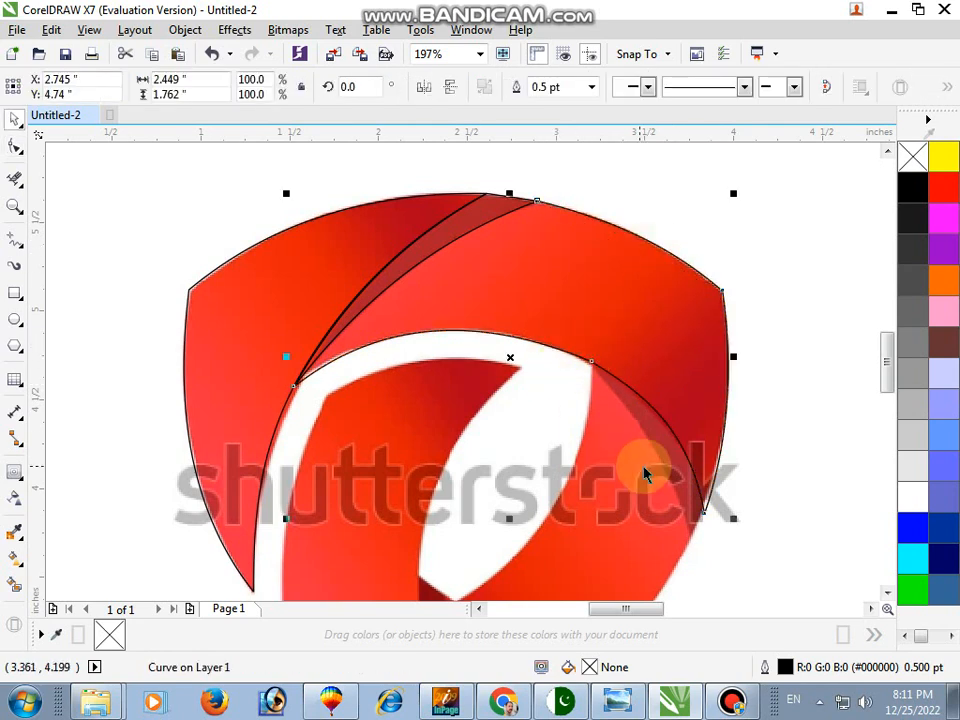
Step: Move the upper-right band's lower tip node slightly upward to fit the artwork and deselect the outline
{"action": "left_click", "coordinate": [15, 147]}
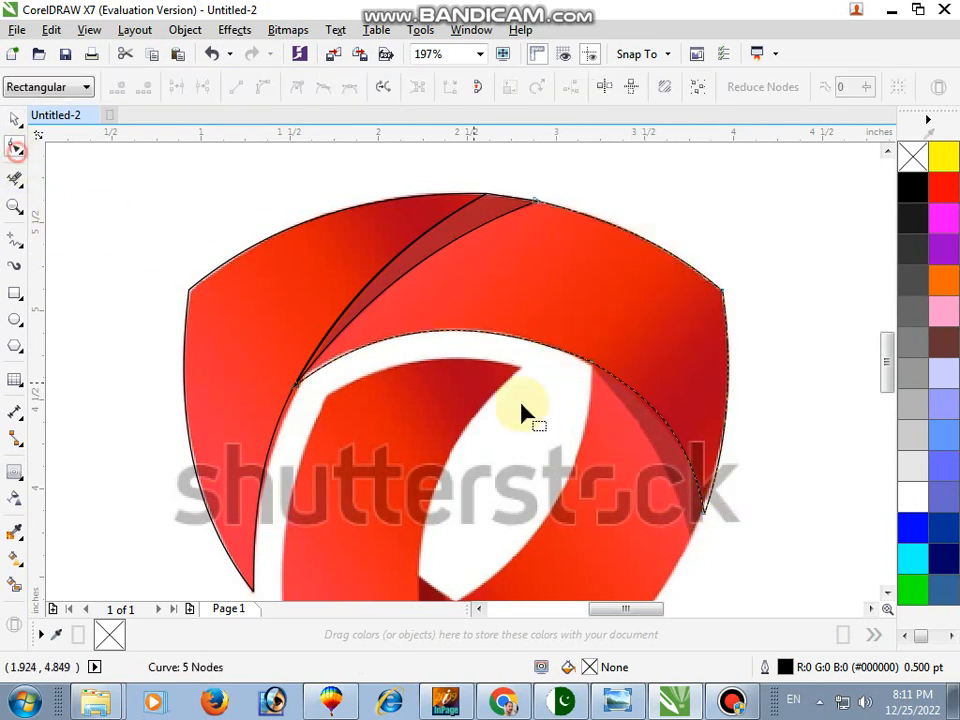
{"action": "left_click_drag", "start_coordinate": [707, 514], "coordinate": [706, 503]}
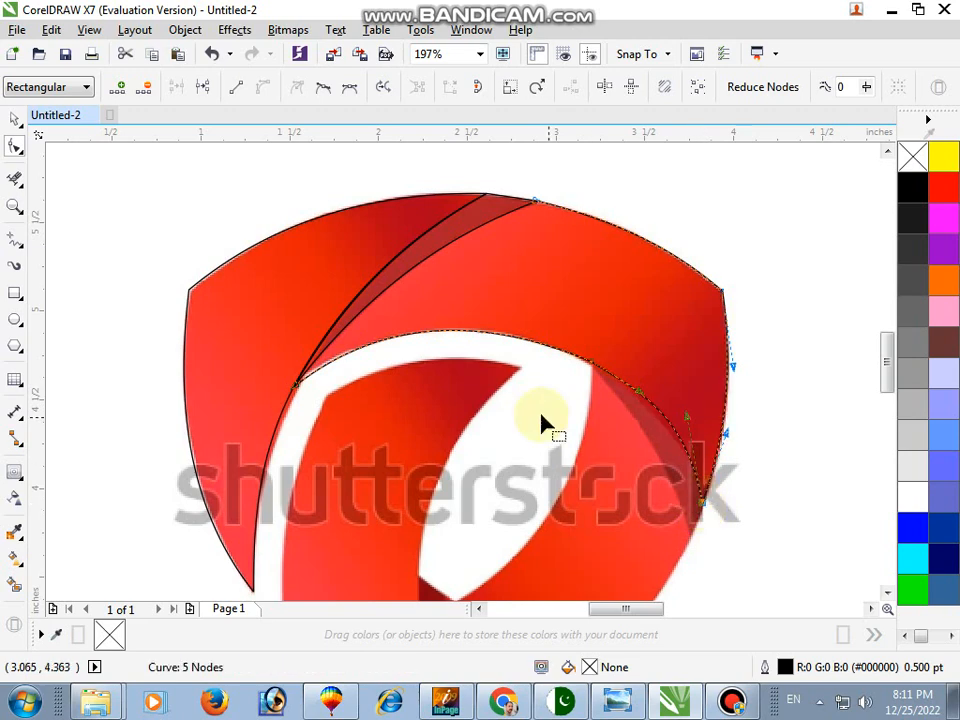
{"action": "left_click", "coordinate": [14, 205]}
{"action": "right_click", "coordinate": [158, 193]}
{"action": "key", "text": "space"}
{"action": "left_click", "coordinate": [197, 238]}
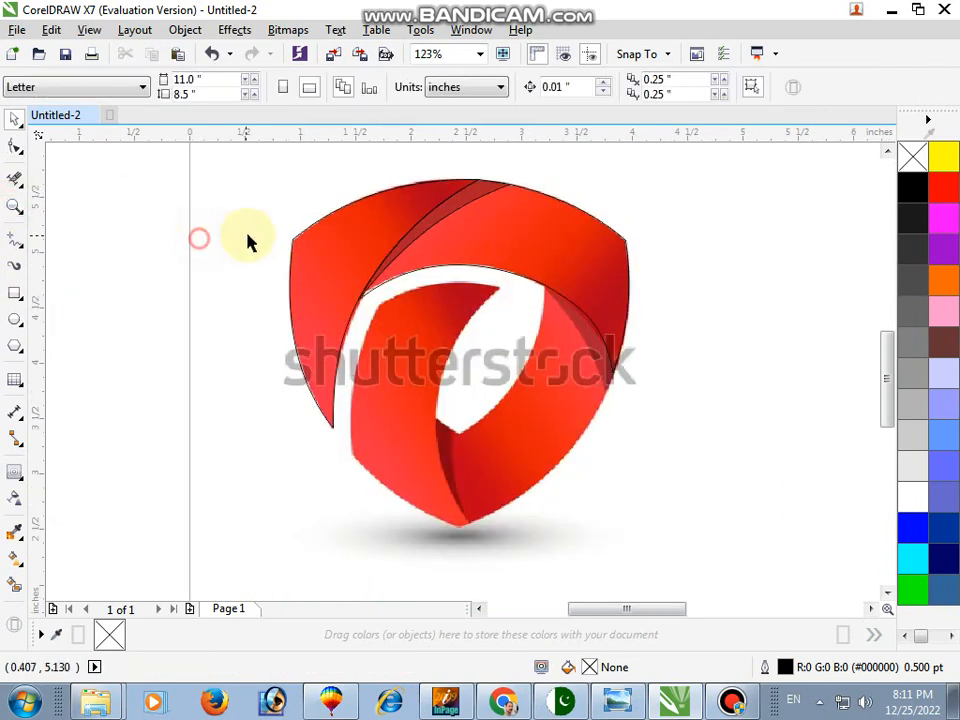
Step: Start tracing the right-hand shadow sliver with a short line from its lower tip up to the upper-right band's lower tip
{"action": "key", "text": "space"}
{"action": "left_click_drag", "start_coordinate": [193, 204], "coordinate": [699, 551]}
{"action": "key", "text": "space"}
{"action": "left_click", "coordinate": [731, 546]}
{"action": "left_click", "coordinate": [15, 240]}
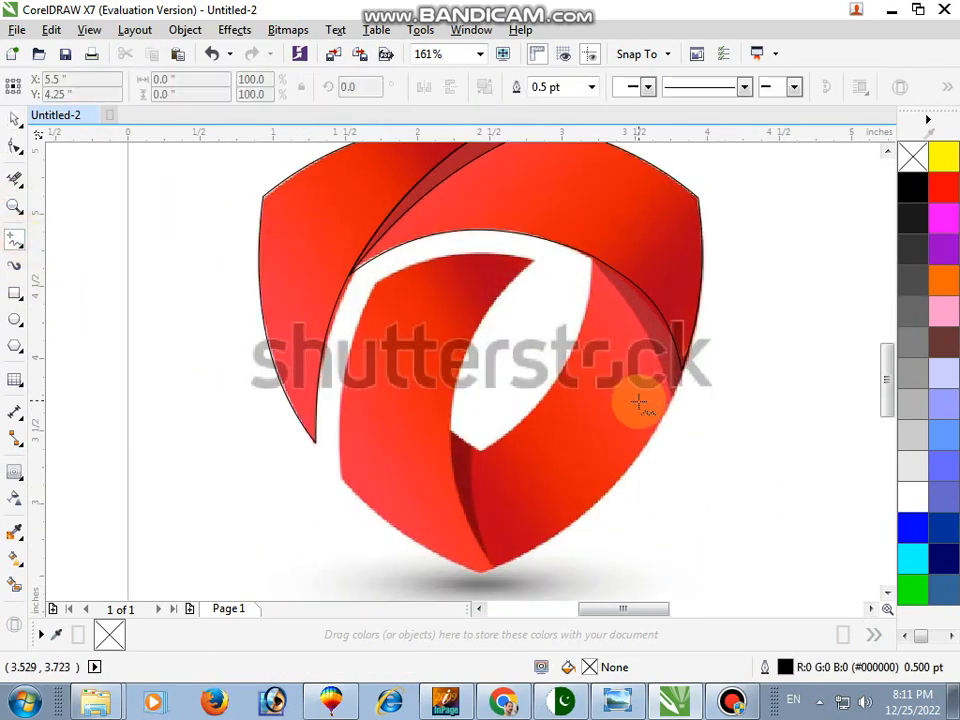
{"action": "left_click", "coordinate": [672, 398]}
{"action": "left_click", "coordinate": [682, 371]}
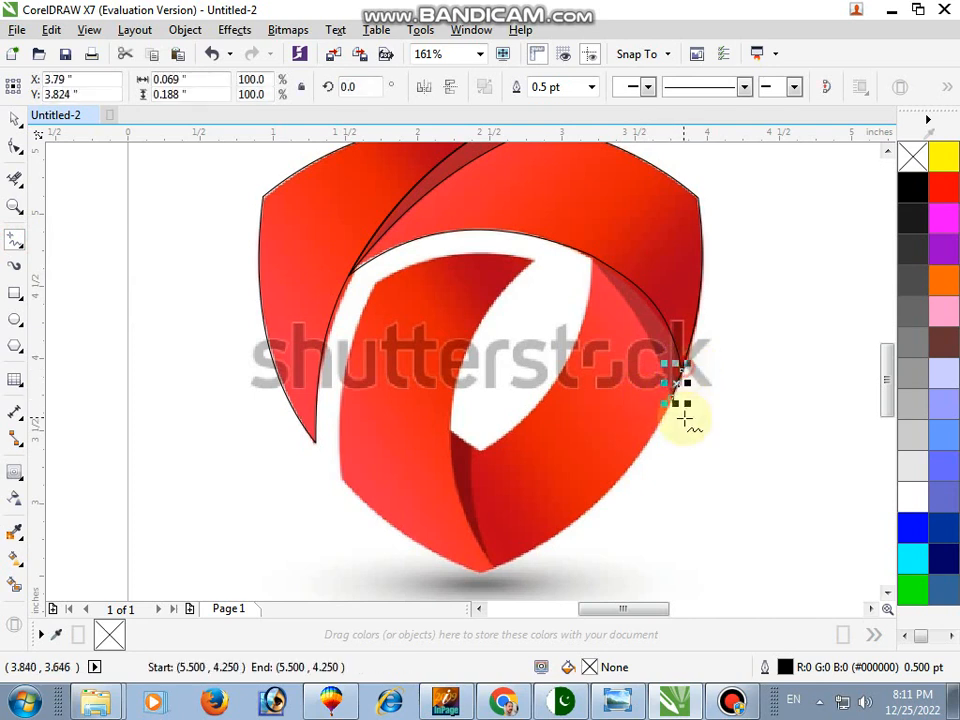
{"action": "left_click", "coordinate": [679, 372]}
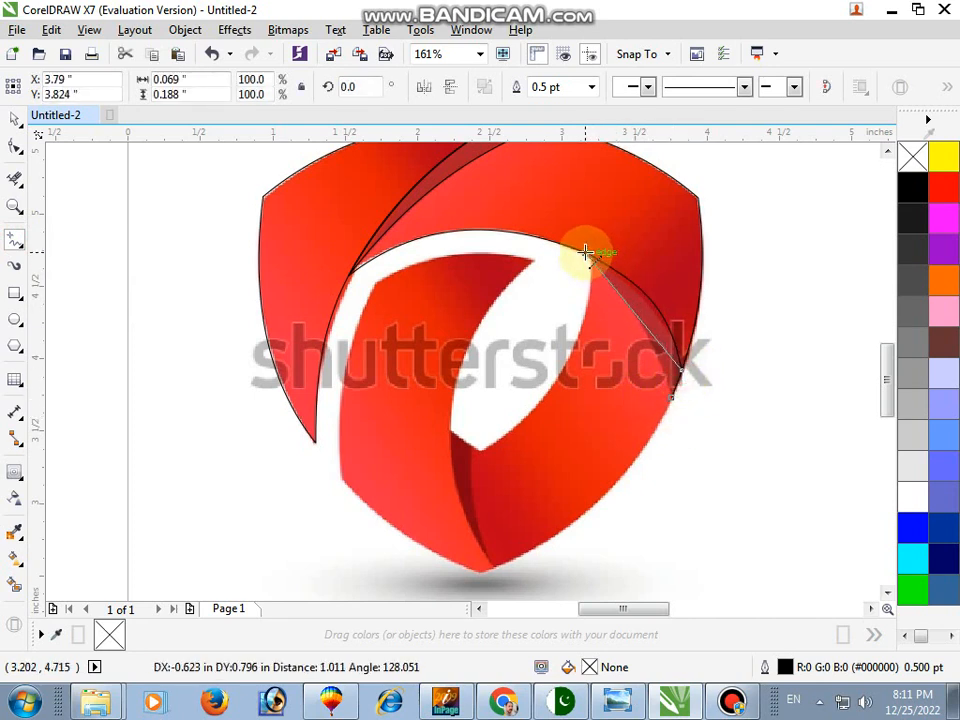
{"action": "left_click", "coordinate": [581, 249]}
{"action": "key", "text": "ctrl+z"}
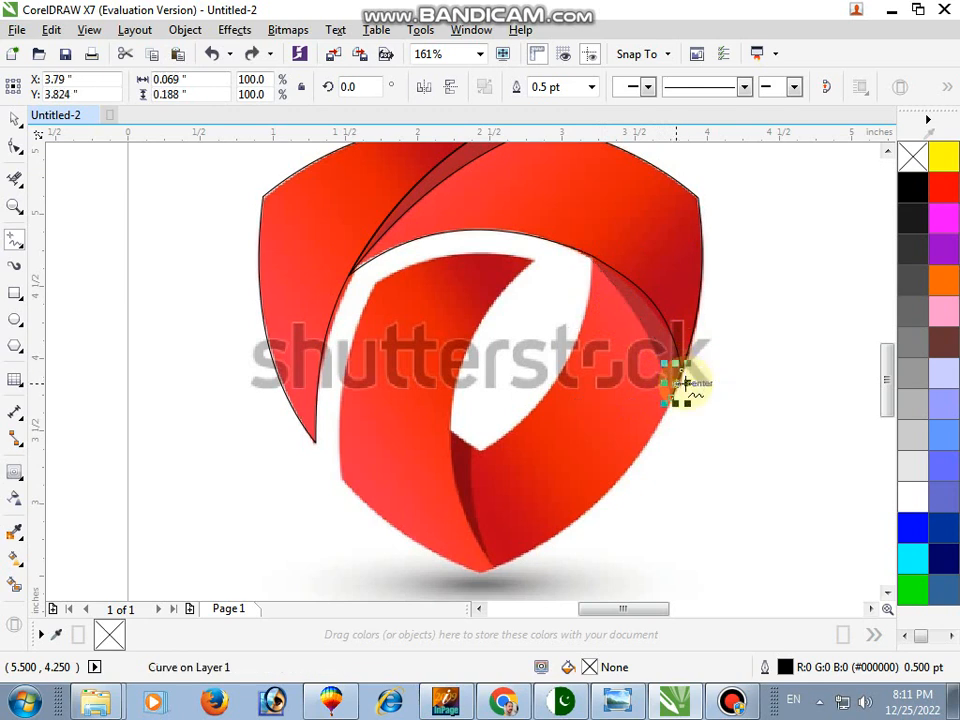
Step: Continue the right-hand shadow outline along the band's inner edge to its upper corner and back to the lower tip, closing it
{"action": "left_click", "coordinate": [684, 362]}
{"action": "left_click", "coordinate": [651, 299]}
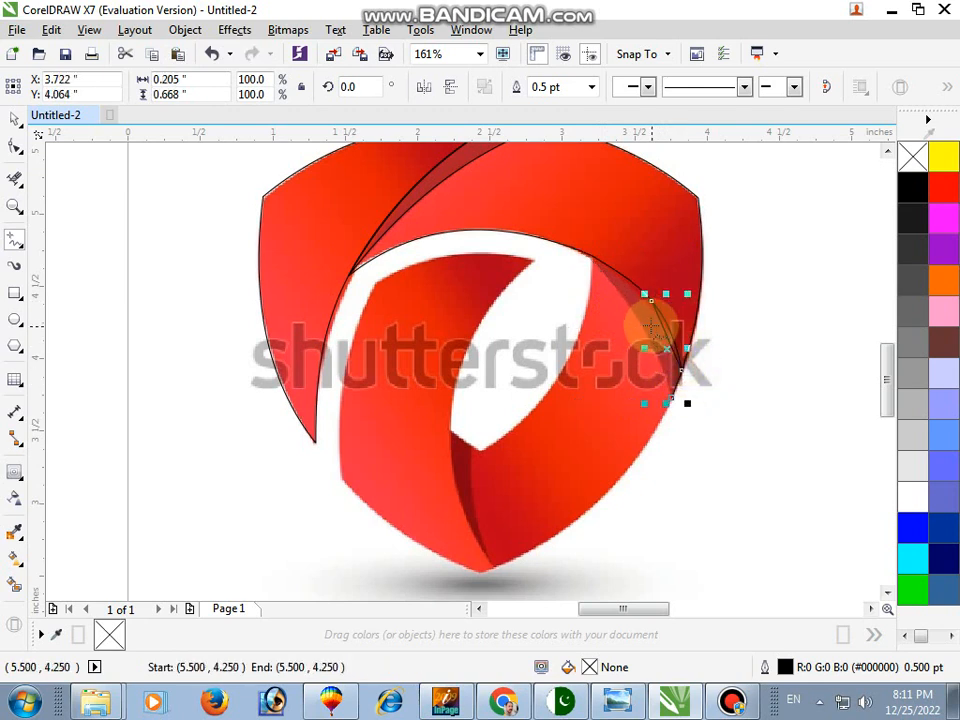
{"action": "left_click", "coordinate": [651, 299]}
{"action": "left_click", "coordinate": [590, 254]}
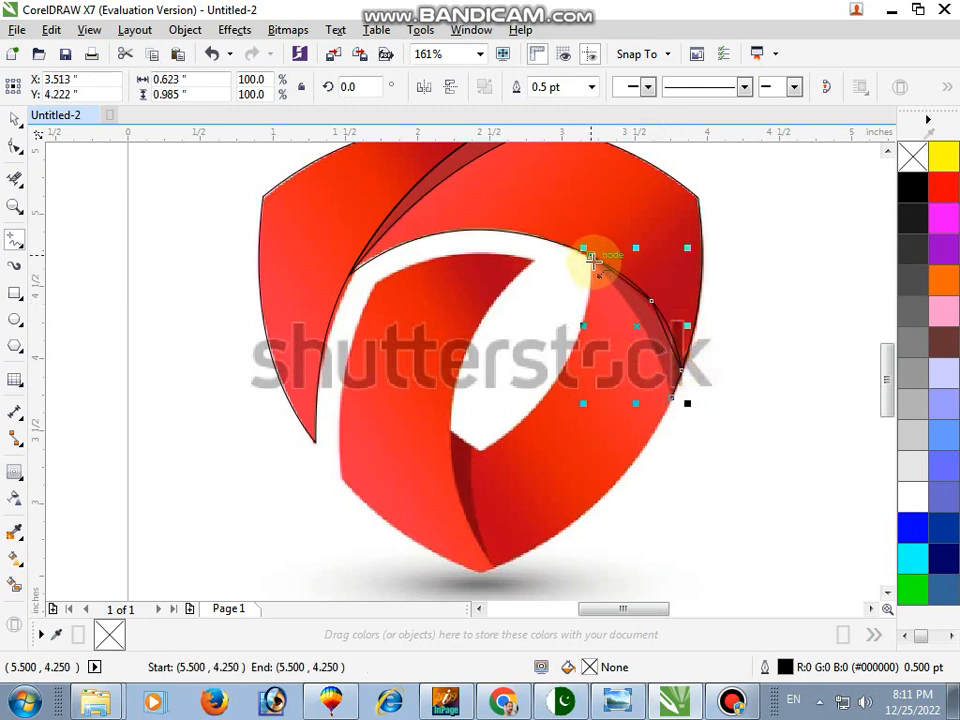
{"action": "left_click", "coordinate": [590, 254]}
{"action": "left_click", "coordinate": [673, 397]}
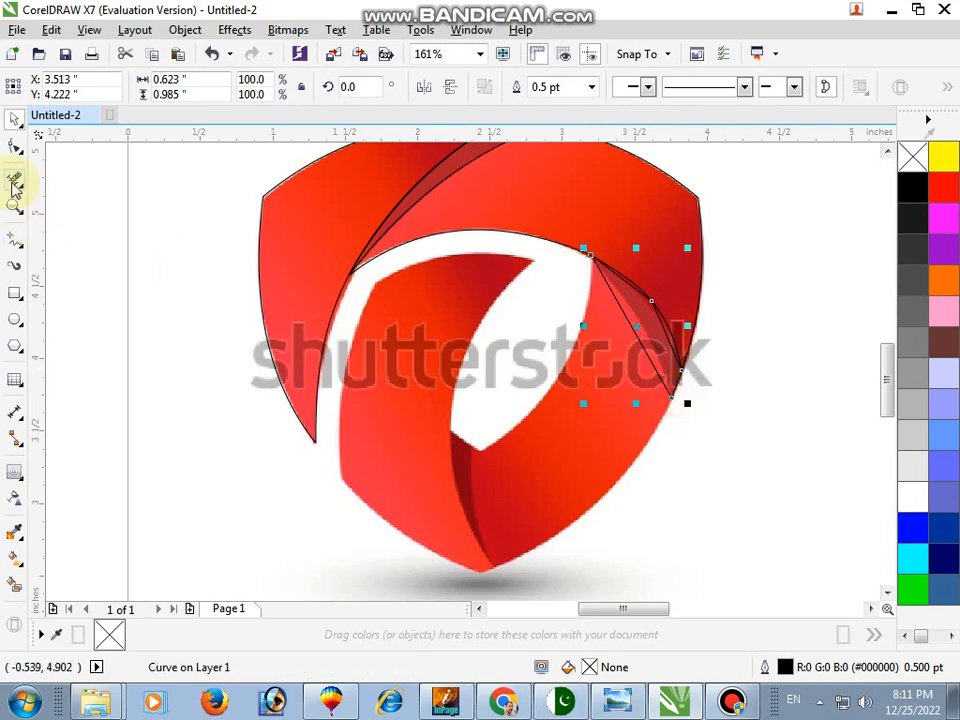
Step: Convert the right-hand shadow outline's lines to curves and bend its long sides to follow the dark sliver
{"action": "left_click", "coordinate": [15, 146]}
{"action": "left_click_drag", "start_coordinate": [726, 236], "coordinate": [515, 433]}
{"action": "left_click", "coordinate": [11, 209]}
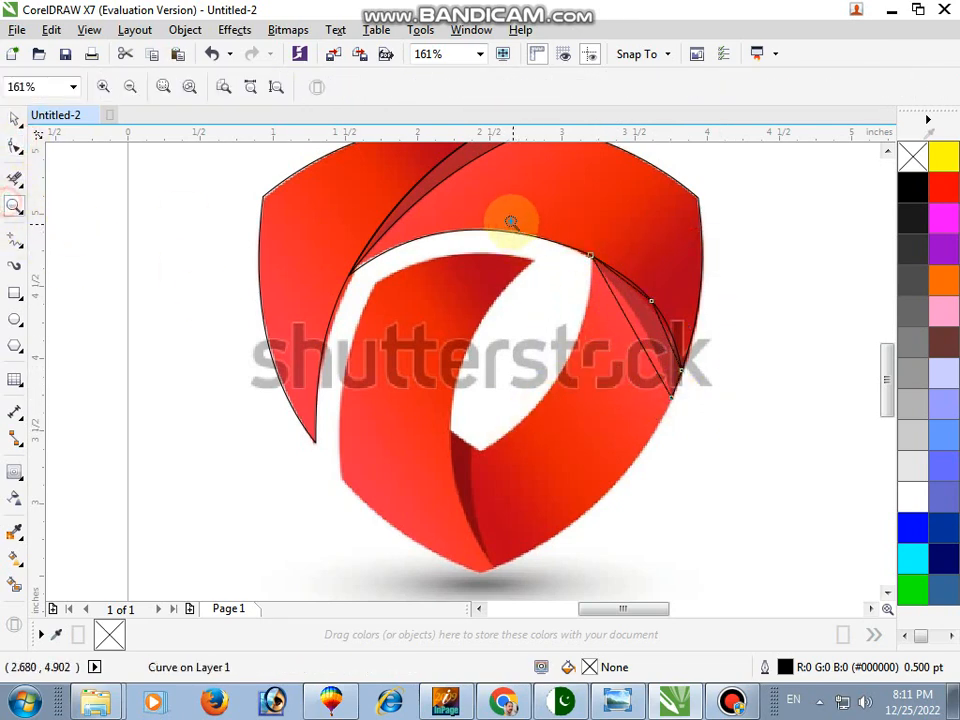
{"action": "left_click_drag", "start_coordinate": [512, 221], "coordinate": [775, 483]}
{"action": "key", "text": "space"}
{"action": "left_click", "coordinate": [15, 148]}
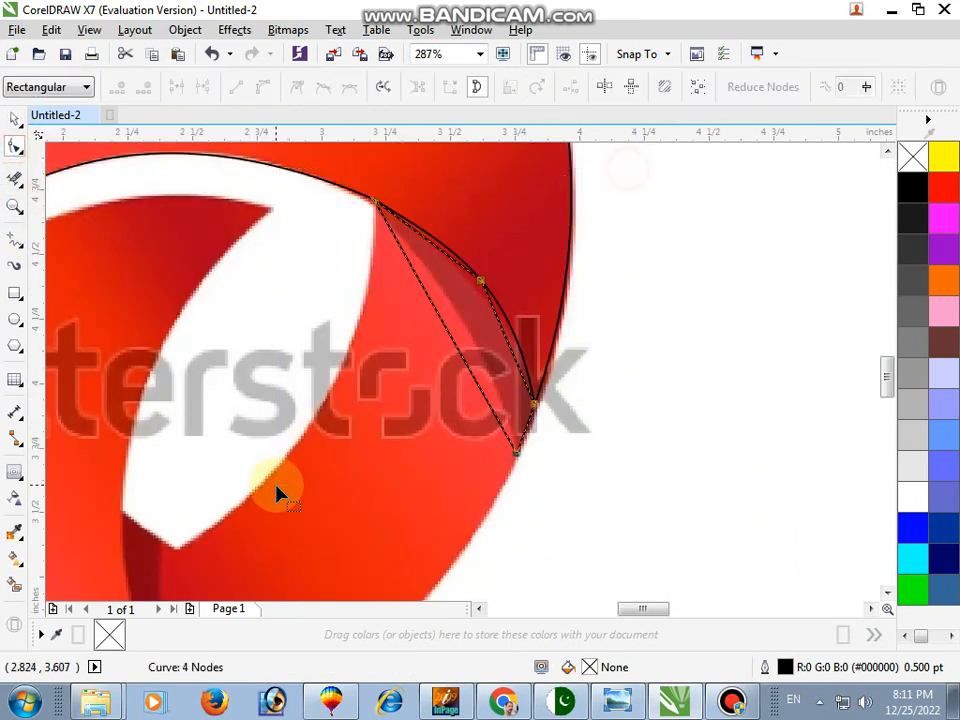
{"action": "left_click_drag", "start_coordinate": [448, 350], "coordinate": [499, 294]}
{"action": "left_click_drag", "start_coordinate": [515, 246], "coordinate": [484, 302]}
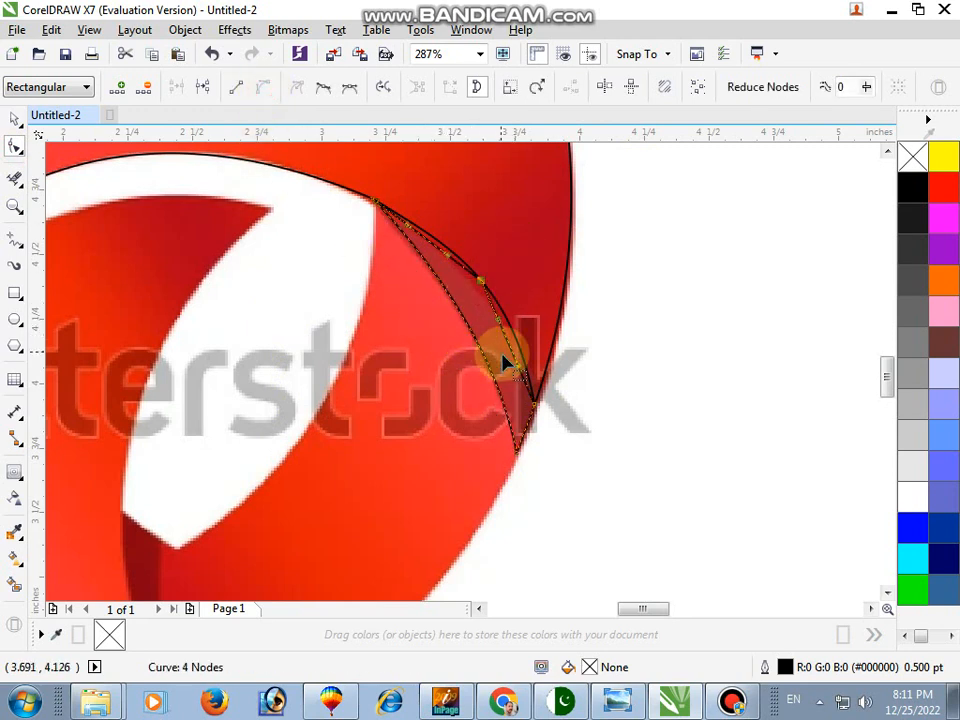
{"action": "key", "text": "space"}
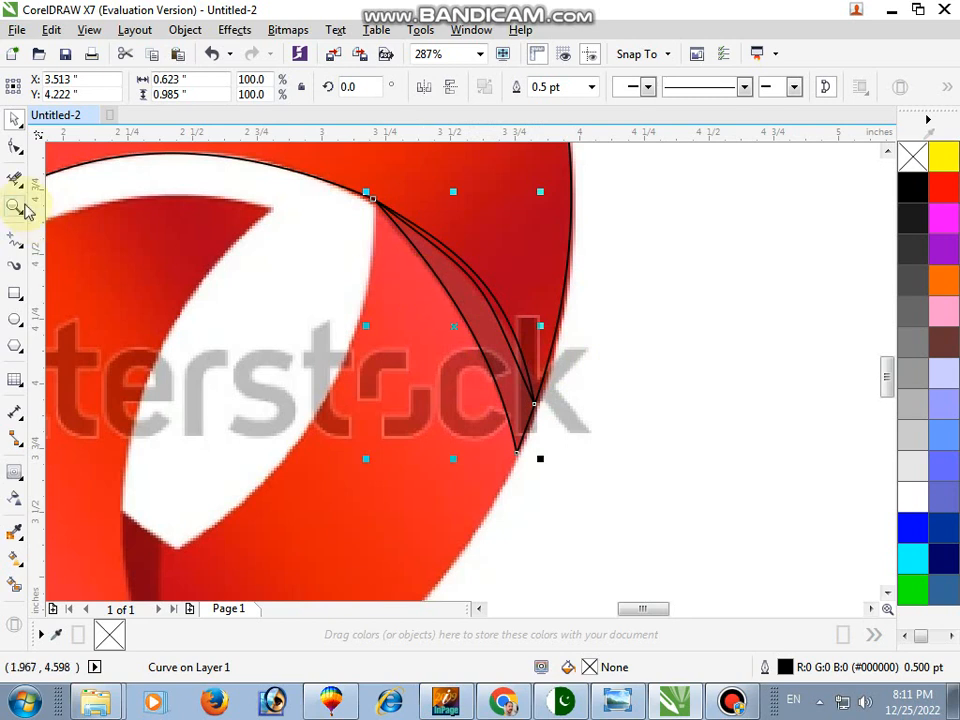
Step: Bend the right-hand shadow's outer edge closer to the upper-right band's inner edge and deselect the outline
{"action": "key", "text": "space"}
{"action": "left_click_drag", "start_coordinate": [490, 310], "coordinate": [532, 384]}
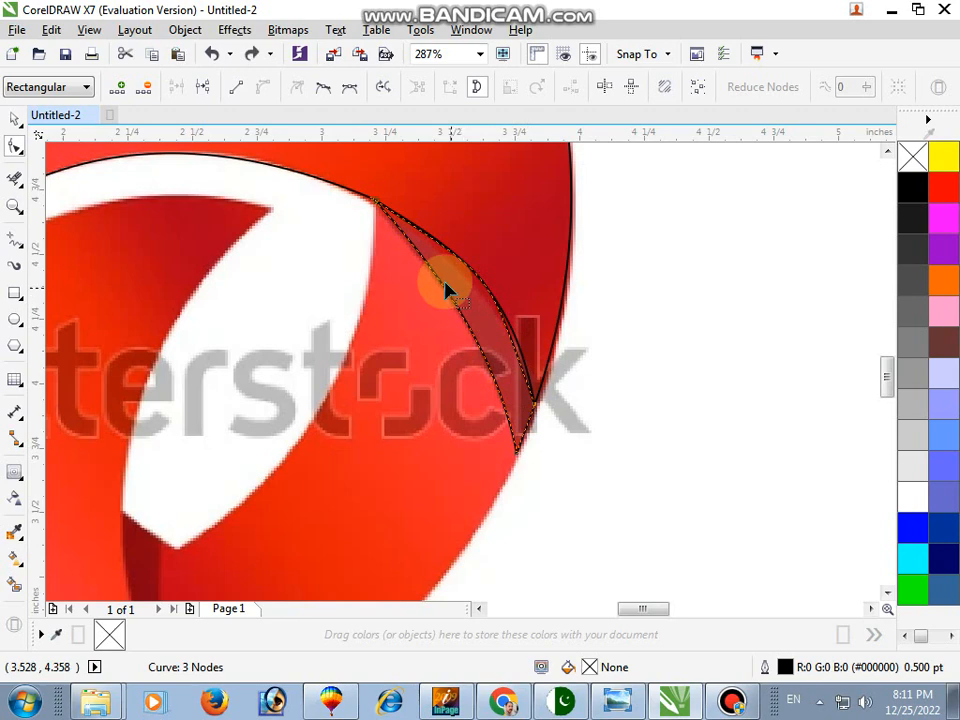
{"action": "left_click", "coordinate": [21, 208]}
{"action": "right_click", "coordinate": [159, 180]}
{"action": "key", "text": "space"}
{"action": "left_click", "coordinate": [720, 441]}
Step: Start tracing the lower-right band with straight lines from its upper corner to the shadow's lower tip and on to the logo's bottom tip
{"action": "left_click", "coordinate": [14, 240]}
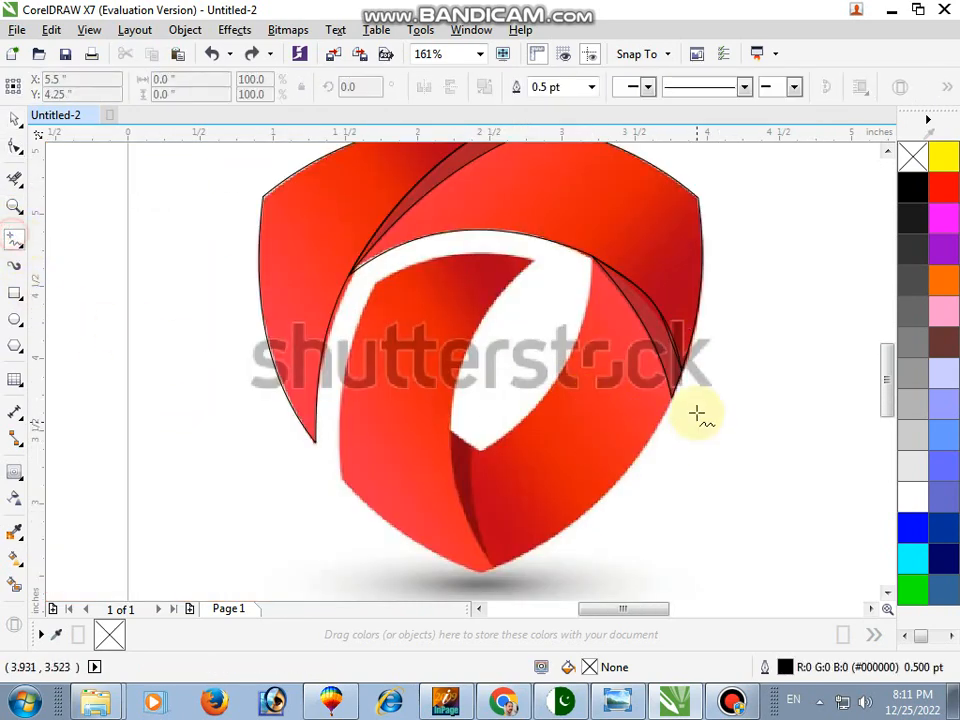
{"action": "left_click", "coordinate": [594, 261]}
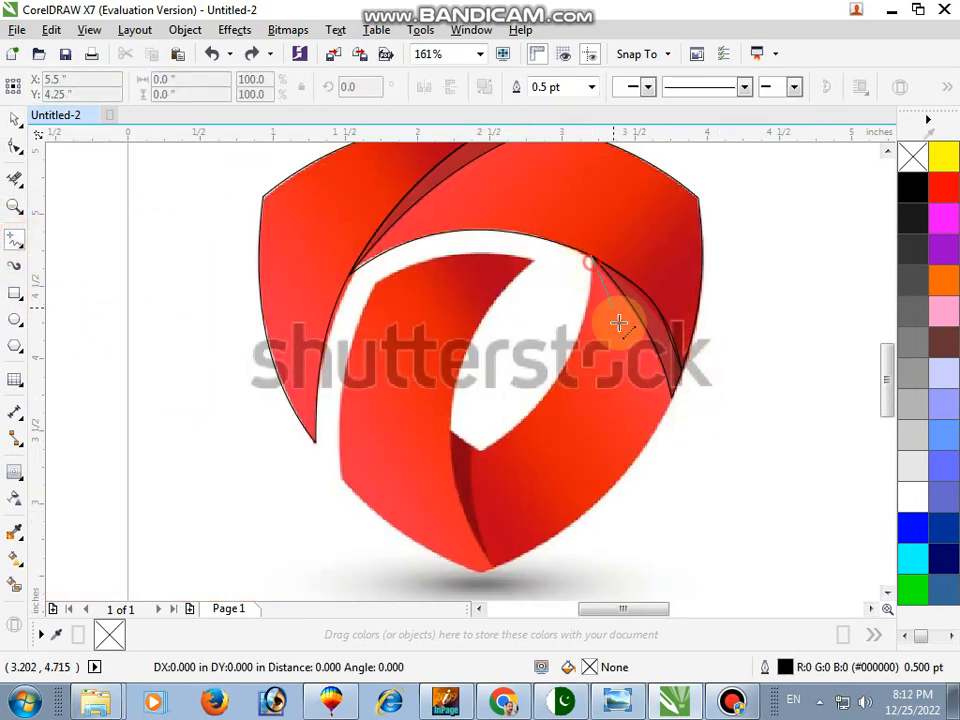
{"action": "left_click", "coordinate": [677, 403]}
{"action": "left_click", "coordinate": [674, 401]}
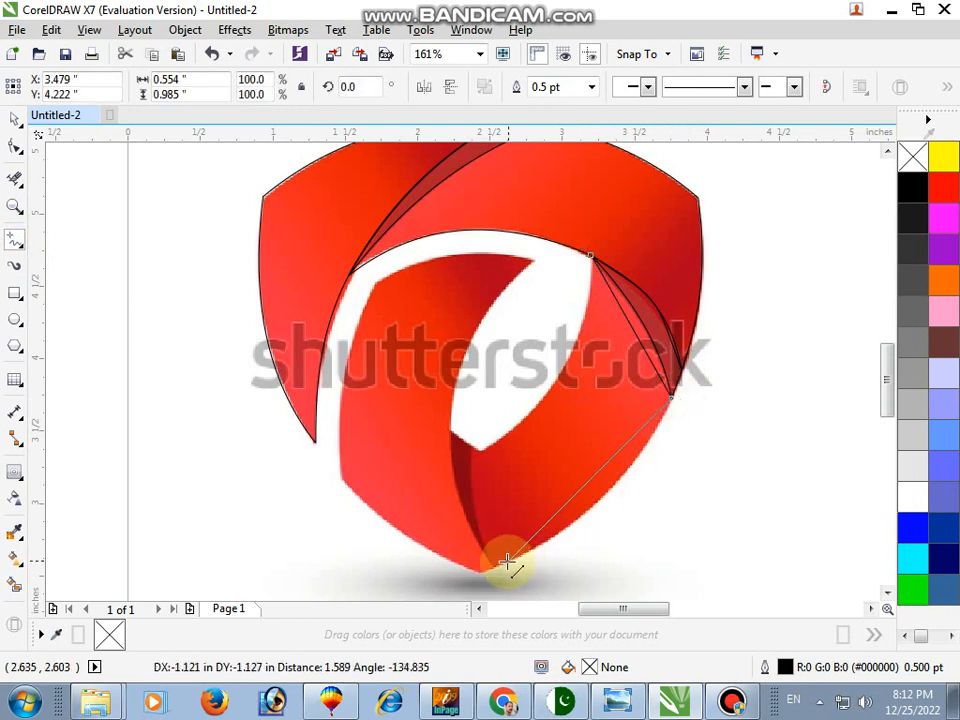
{"action": "left_click", "coordinate": [490, 567]}
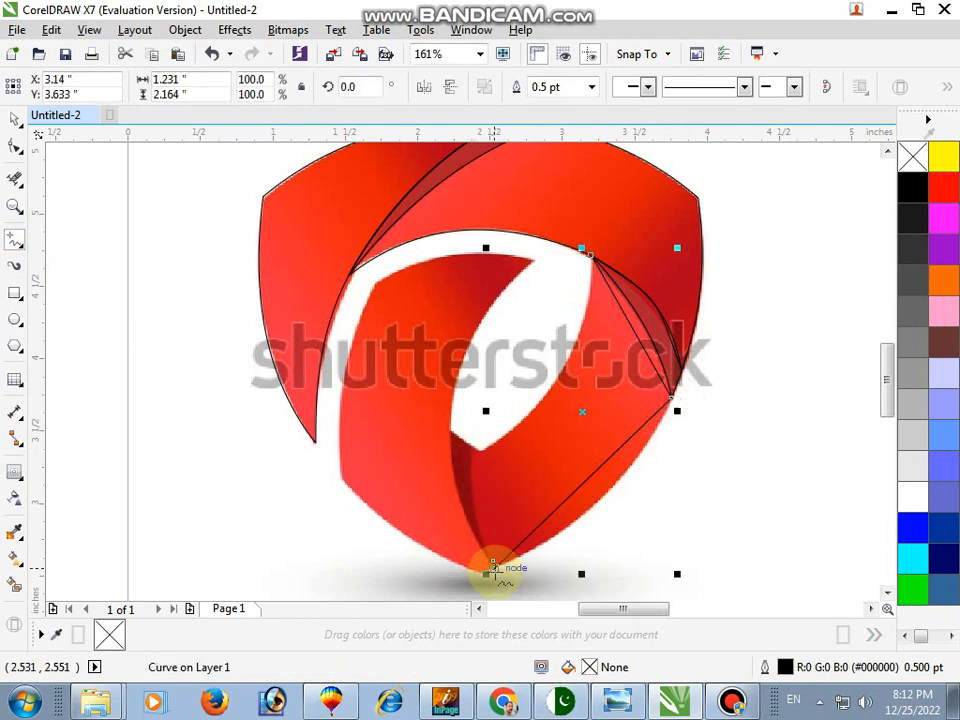
Step: Continue the lower-right band's outline from the bottom tip up to its inner corner and back to the upper corner, closing it
{"action": "left_click", "coordinate": [492, 567]}
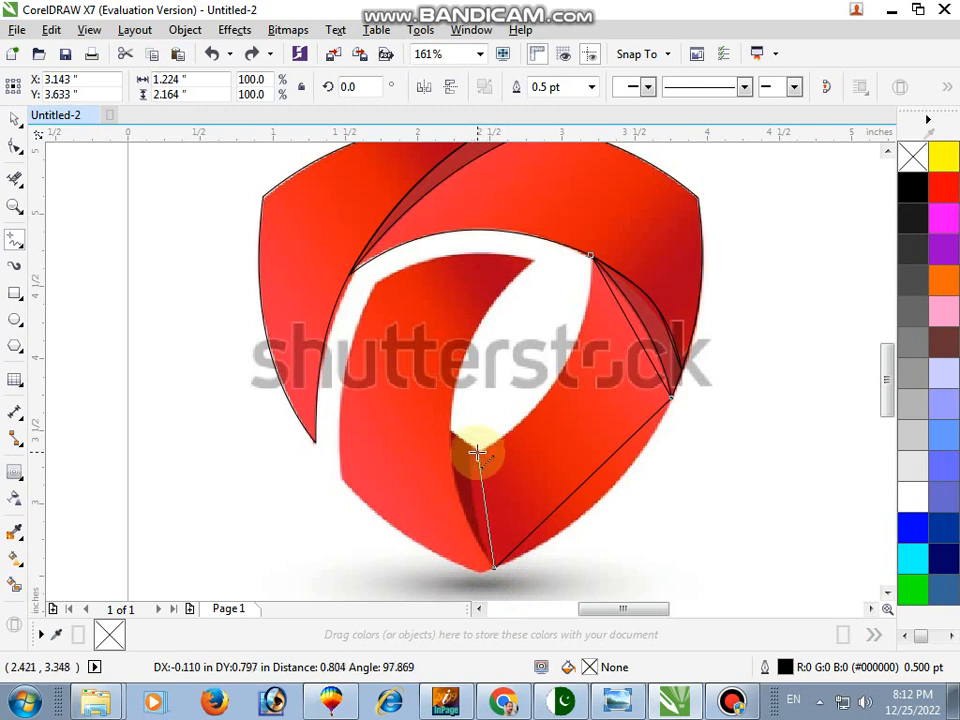
{"action": "left_click", "coordinate": [471, 447]}
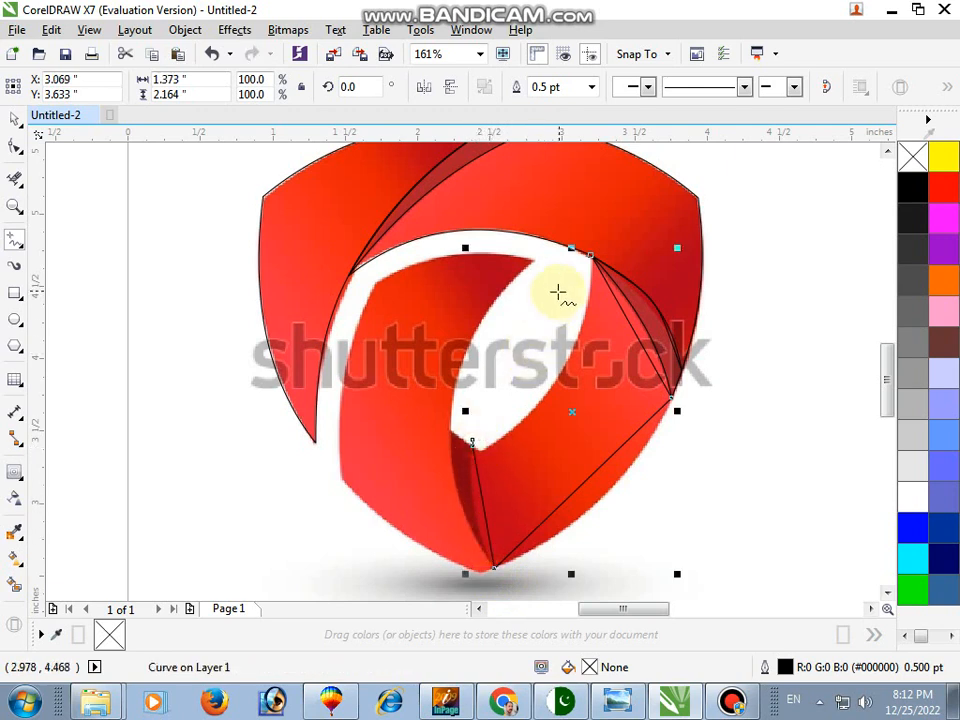
{"action": "left_click", "coordinate": [477, 442]}
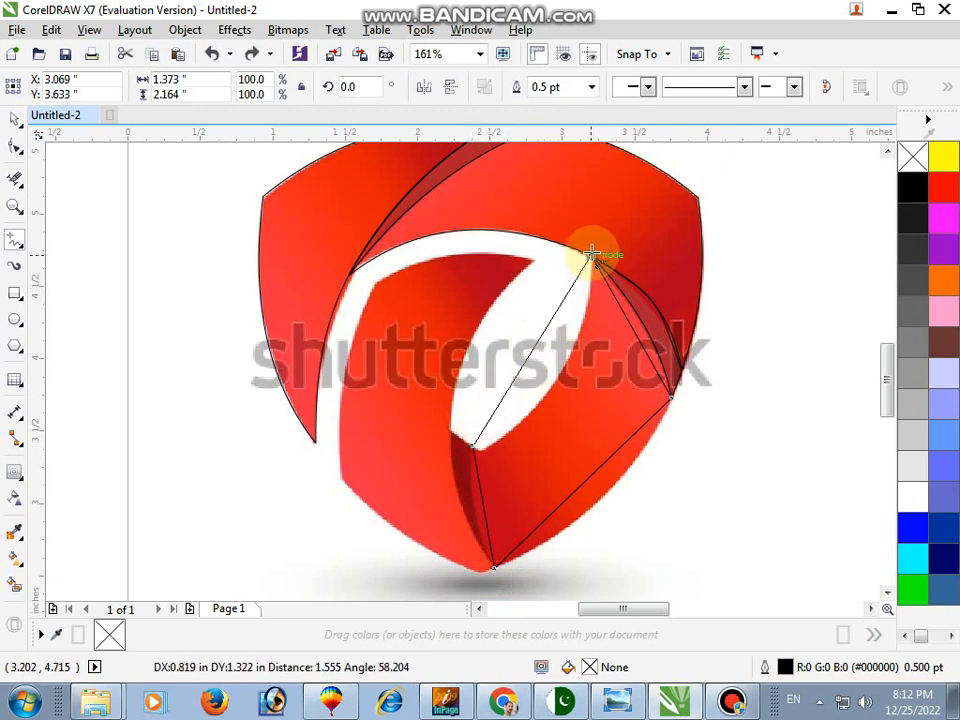
{"action": "left_click", "coordinate": [592, 256]}
Step: Convert the lower-right band's lines to curves and bend its inner, outer and shadow-side edges to follow the artwork
{"action": "left_click", "coordinate": [15, 146]}
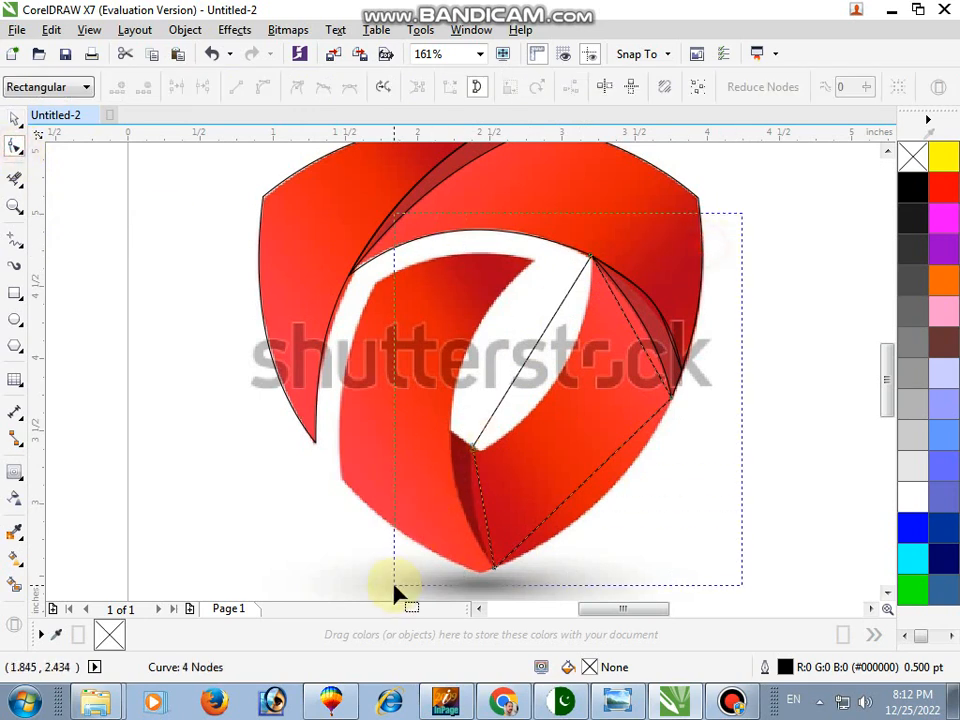
{"action": "left_click_drag", "start_coordinate": [396, 594], "coordinate": [396, 594]}
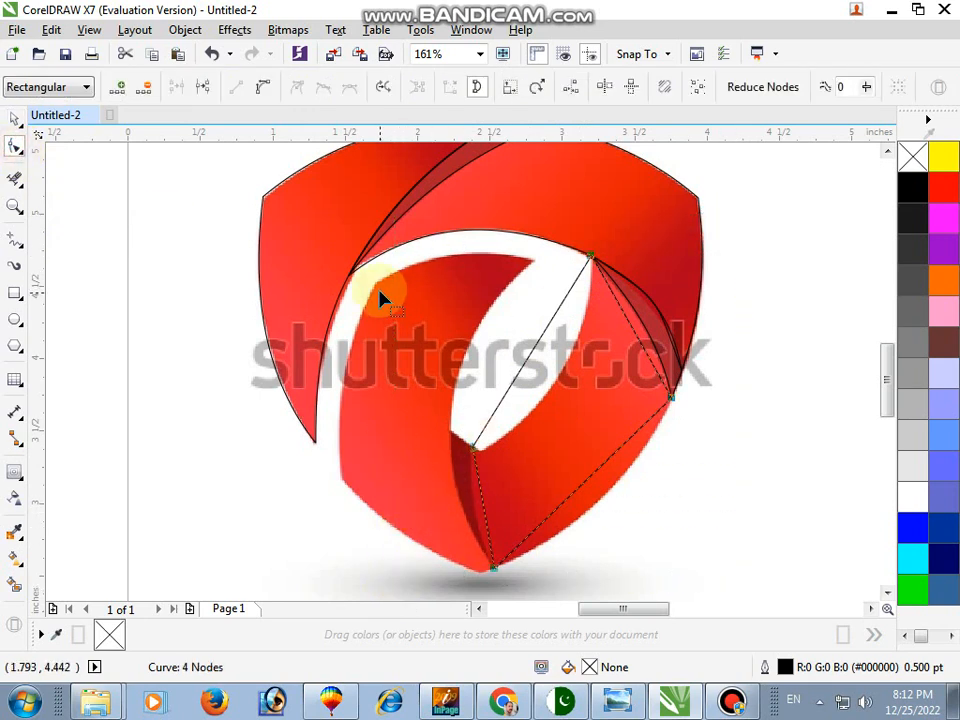
{"action": "left_click", "coordinate": [537, 368]}
{"action": "left_click_drag", "start_coordinate": [533, 358], "coordinate": [561, 392]}
{"action": "left_click", "coordinate": [479, 457]}
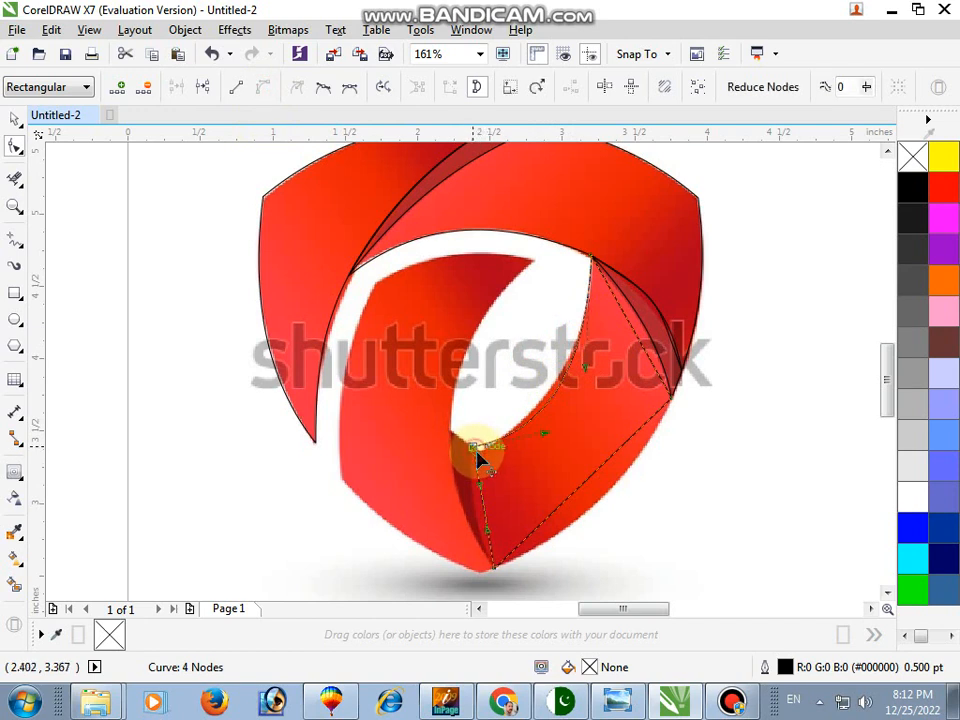
{"action": "left_click_drag", "start_coordinate": [583, 489], "coordinate": [590, 519]}
{"action": "left_click", "coordinate": [497, 573]}
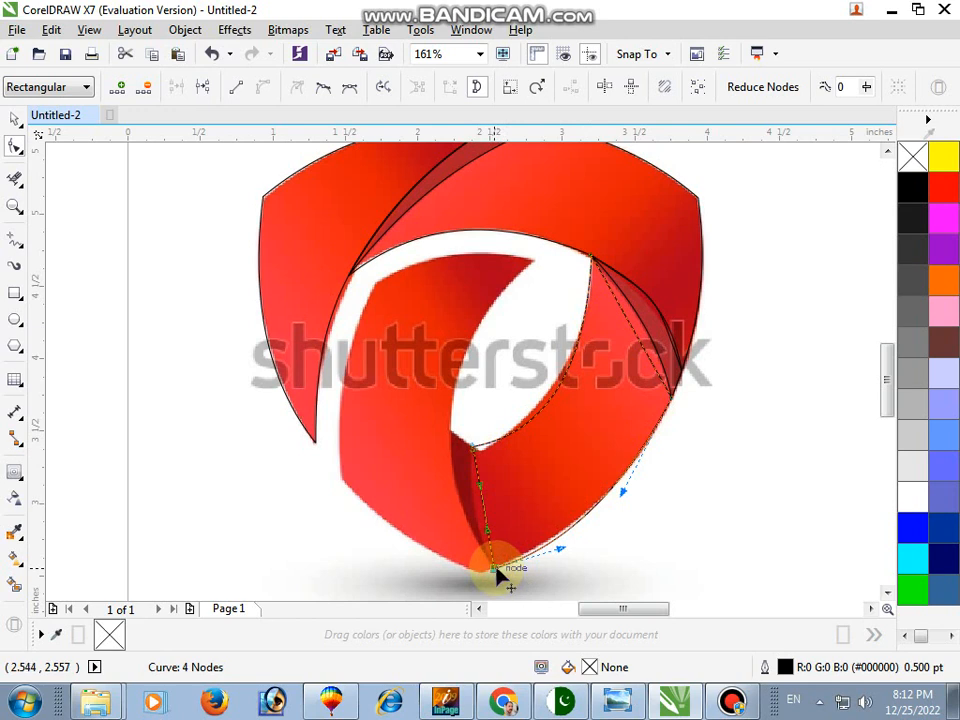
{"action": "mouse_move", "coordinate": [636, 342]}
{"action": "left_mouse_down"}
{"action": "mouse_move", "coordinate": [641, 336]}
{"action": "mouse_move", "coordinate": [621, 336]}
{"action": "left_mouse_up"}
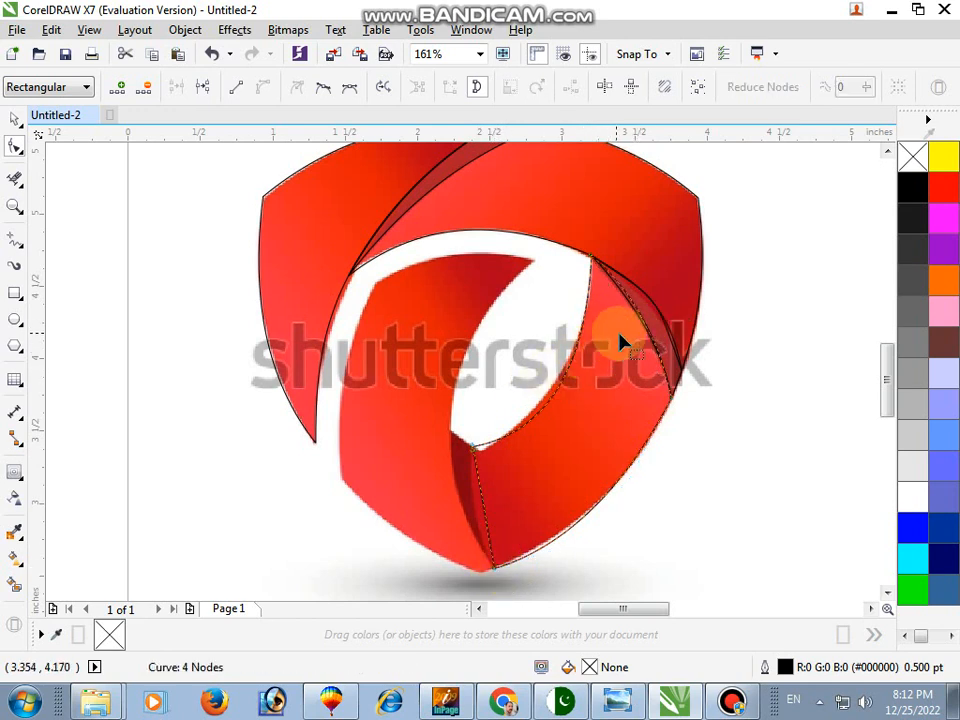
Step: Align the lower-right band's upper corner node and refine its shadow-side edge to match the shadow outline, leaving the outline deselected
{"action": "left_click", "coordinate": [586, 265]}
{"action": "left_click_drag", "start_coordinate": [586, 267], "coordinate": [590, 256]}
{"action": "left_click", "coordinate": [7, 206]}
{"action": "left_click_drag", "start_coordinate": [550, 222], "coordinate": [768, 428]}
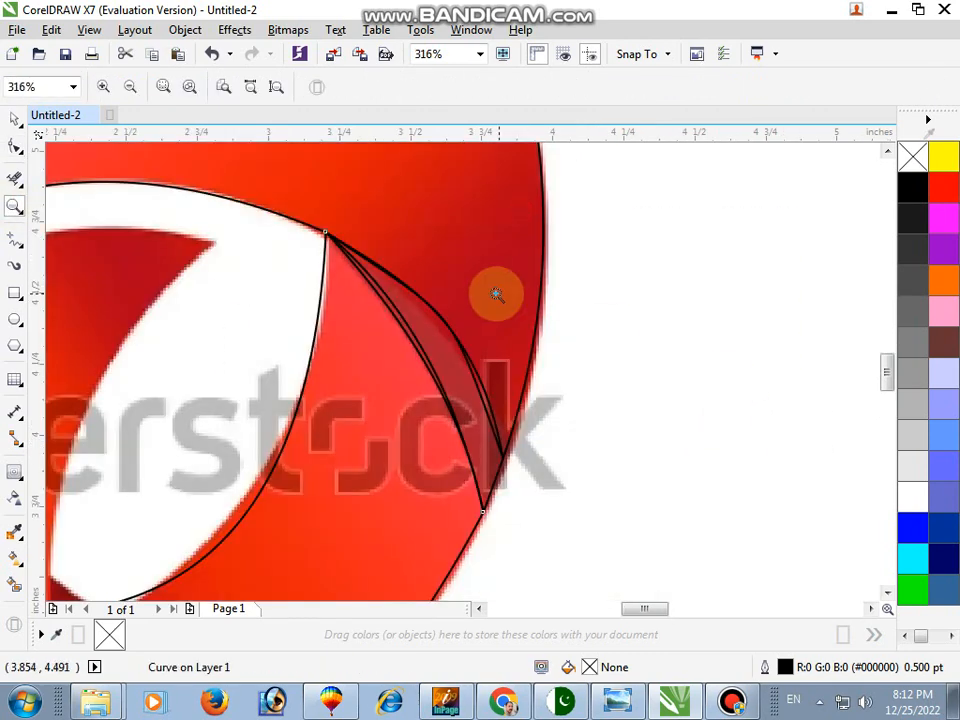
{"action": "key", "text": "space"}
{"action": "left_click", "coordinate": [14, 147]}
{"action": "left_click_drag", "start_coordinate": [399, 300], "coordinate": [388, 307]}
{"action": "left_click_drag", "start_coordinate": [454, 384], "coordinate": [450, 386]}
{"action": "key", "text": "space"}
{"action": "left_click", "coordinate": [14, 207]}
{"action": "right_click", "coordinate": [130, 208]}
{"action": "key", "text": "space"}
{"action": "left_click", "coordinate": [611, 492]}
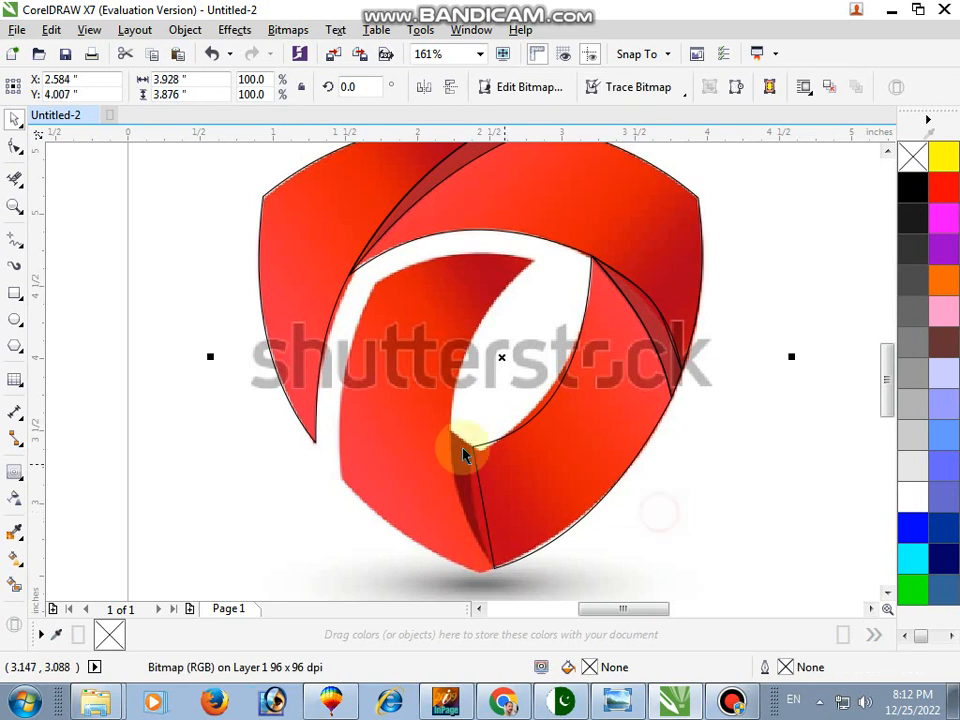
Step: Start tracing the lower-left band with straight lines from its upper tip to its upper-left corner and down to its lower-left corner
{"action": "left_click", "coordinate": [14, 240]}
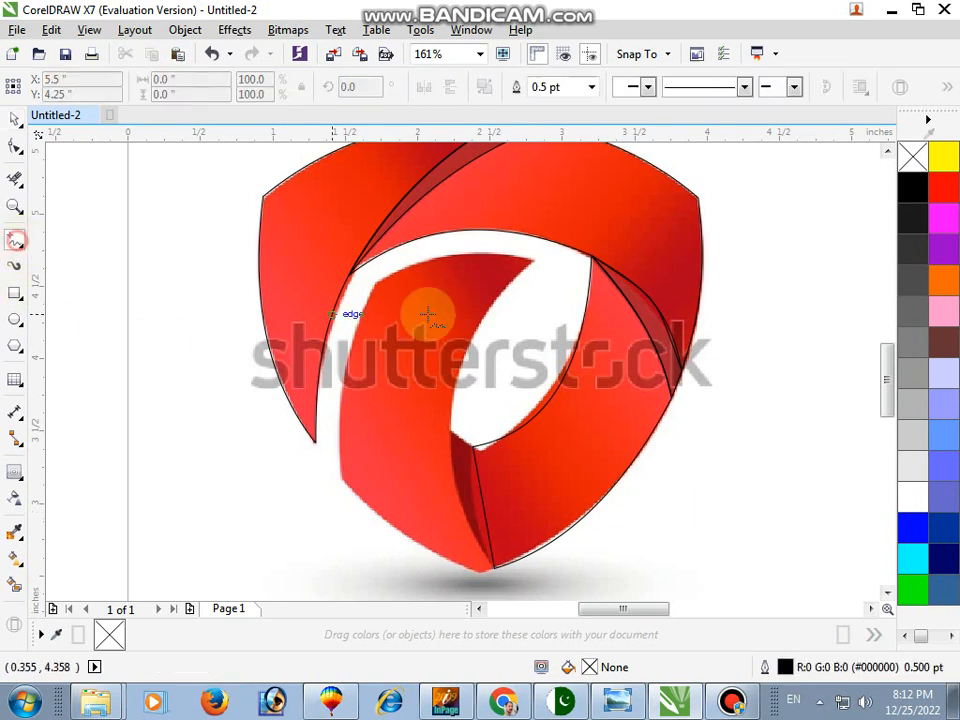
{"action": "left_click", "coordinate": [535, 263]}
{"action": "left_click", "coordinate": [381, 280]}
{"action": "left_click", "coordinate": [381, 280]}
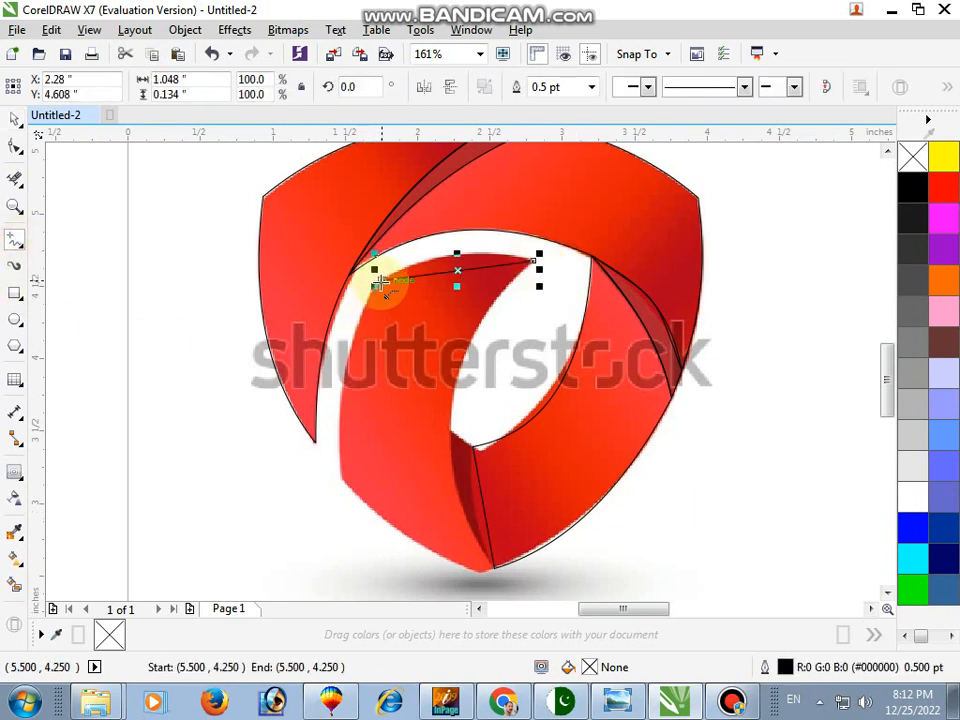
{"action": "left_click", "coordinate": [341, 477]}
{"action": "left_click", "coordinate": [341, 477]}
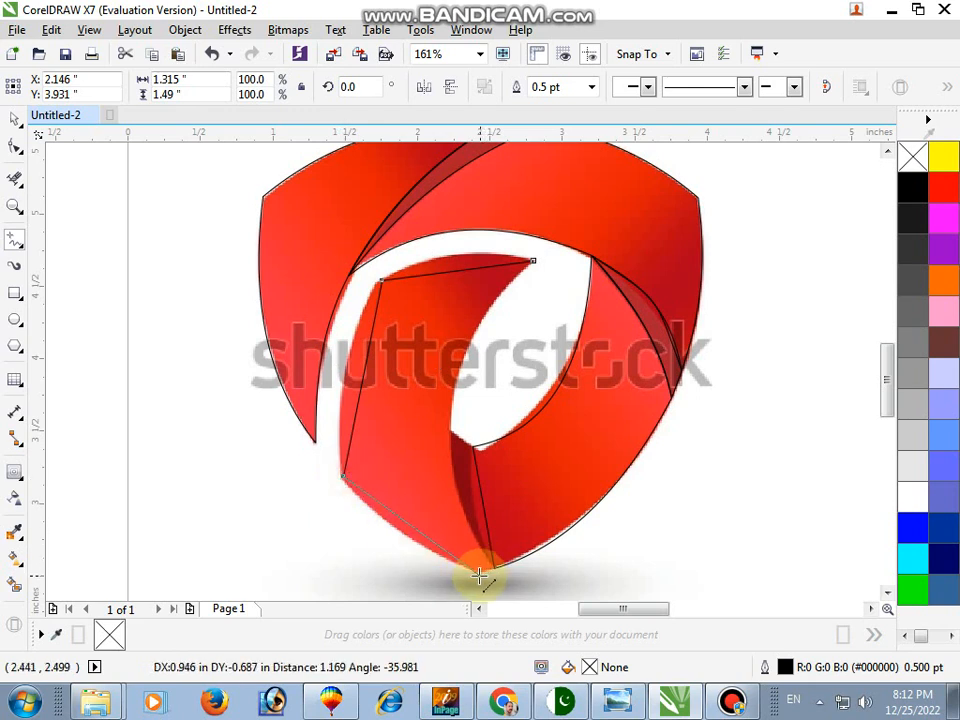
Step: Continue the lower-left band's outline through the bottom point, the lower-right band's tip and the inner corner back to the upper tip, closing it
{"action": "left_click", "coordinate": [478, 574]}
{"action": "left_click", "coordinate": [494, 567]}
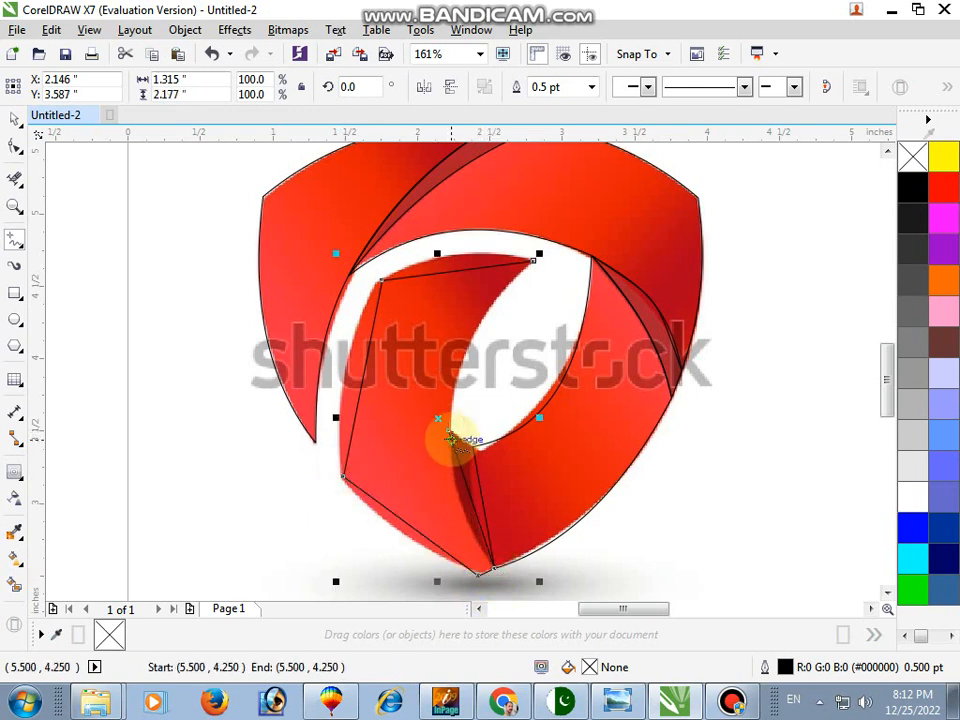
{"action": "left_click", "coordinate": [449, 437]}
{"action": "left_click", "coordinate": [535, 262]}
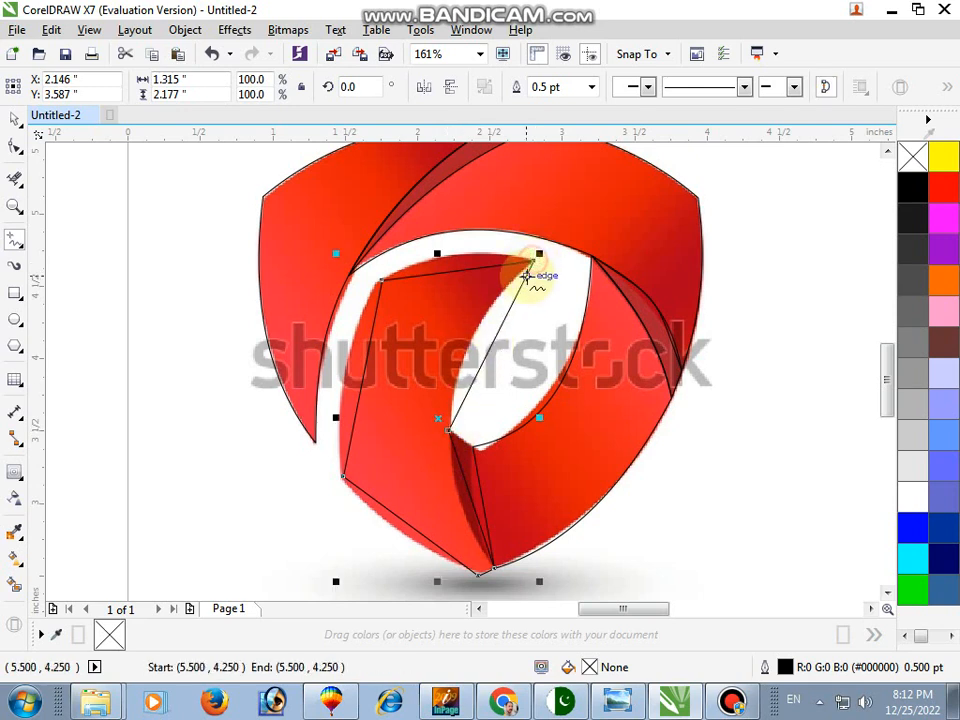
Step: Convert the lower-left band's lines to curves and bend its top edge and outer left side to follow the artwork
{"action": "left_click", "coordinate": [13, 148]}
{"action": "scroll", "coordinate": [520, 560], "scroll_direction": "down", "scroll_amount": 1}
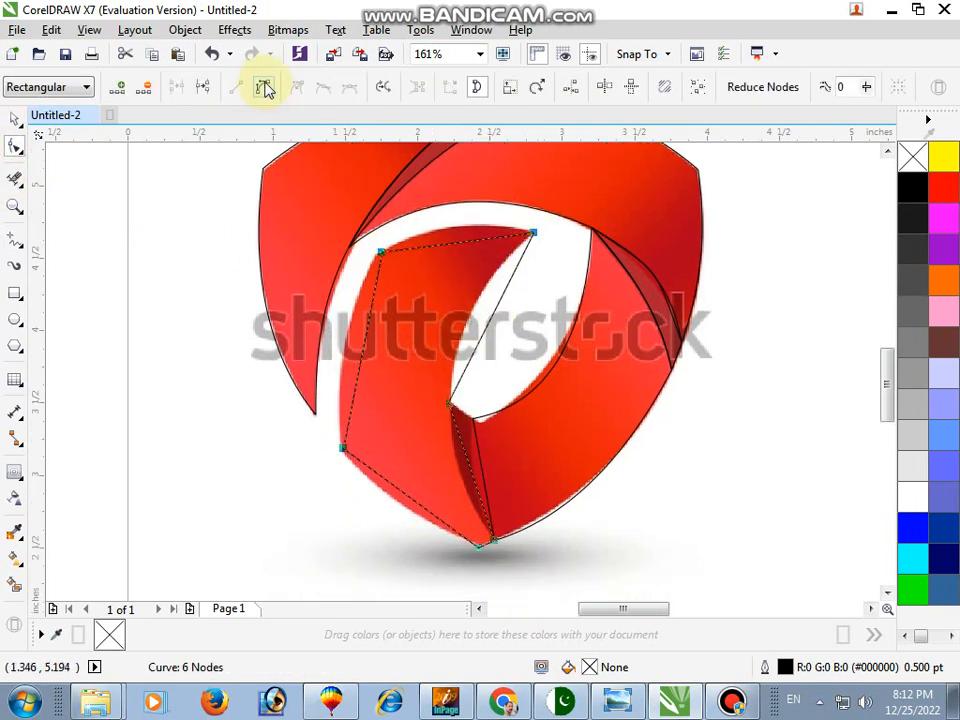
{"action": "left_click", "coordinate": [449, 249]}
{"action": "left_click_drag", "start_coordinate": [448, 247], "coordinate": [446, 236]}
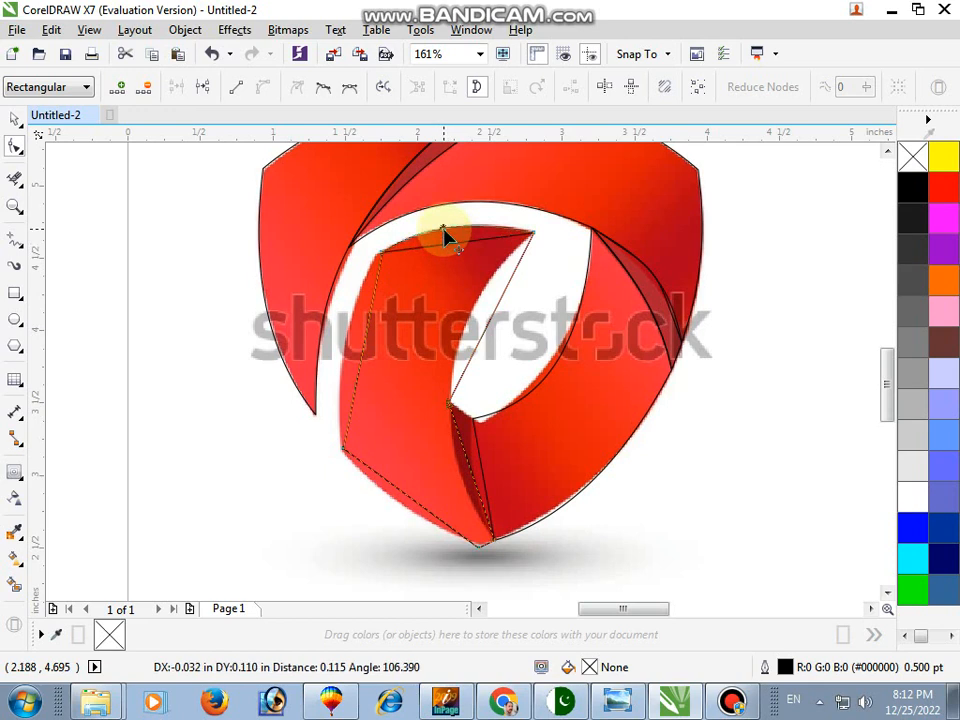
{"action": "left_click", "coordinate": [362, 366]}
{"action": "left_click_drag", "start_coordinate": [362, 366], "coordinate": [343, 364]}
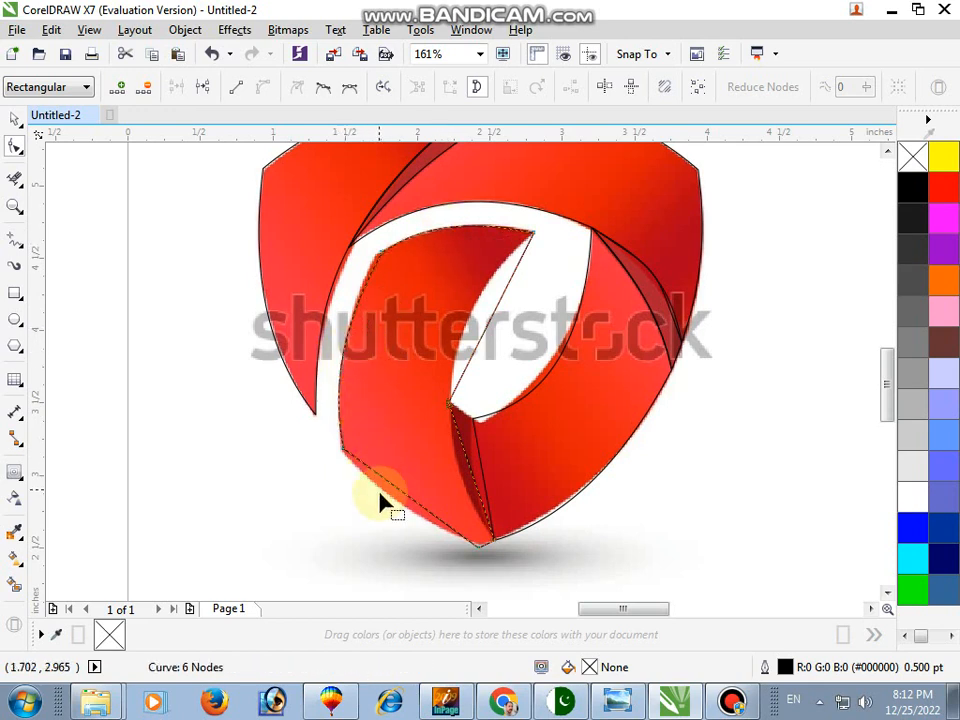
Step: Bend the lower-left band's bottom edge and both inner edges to the artwork and fine-tune the curve near the bottom point
{"action": "left_click_drag", "start_coordinate": [396, 497], "coordinate": [407, 520]}
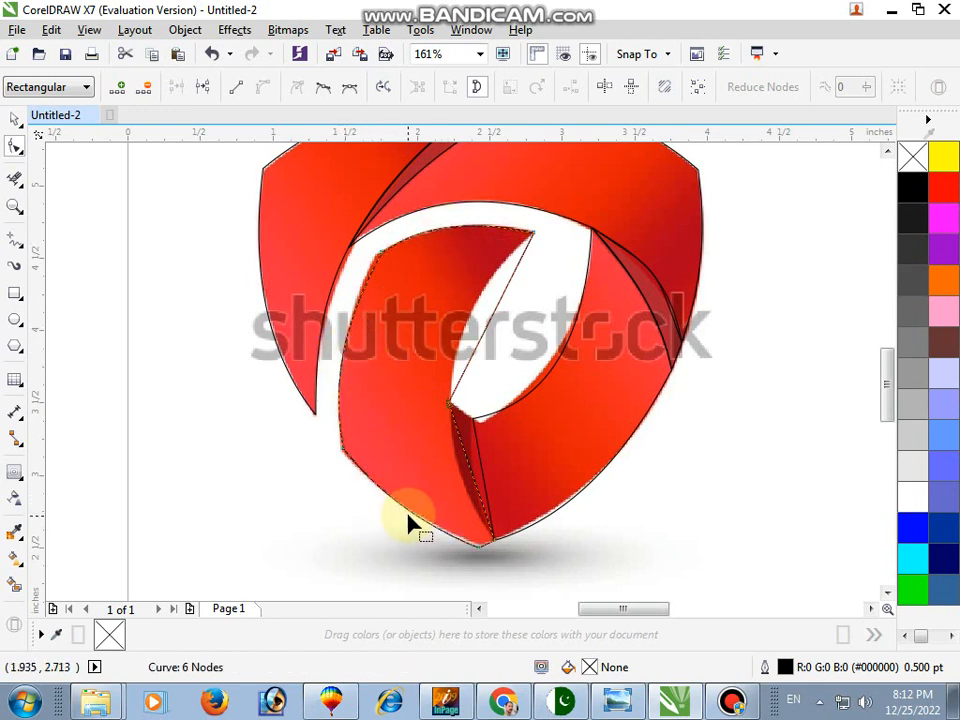
{"action": "left_click", "coordinate": [473, 487]}
{"action": "left_click_drag", "start_coordinate": [471, 479], "coordinate": [460, 482]}
{"action": "left_click_drag", "start_coordinate": [484, 343], "coordinate": [470, 313]}
{"action": "left_click", "coordinate": [478, 546]}
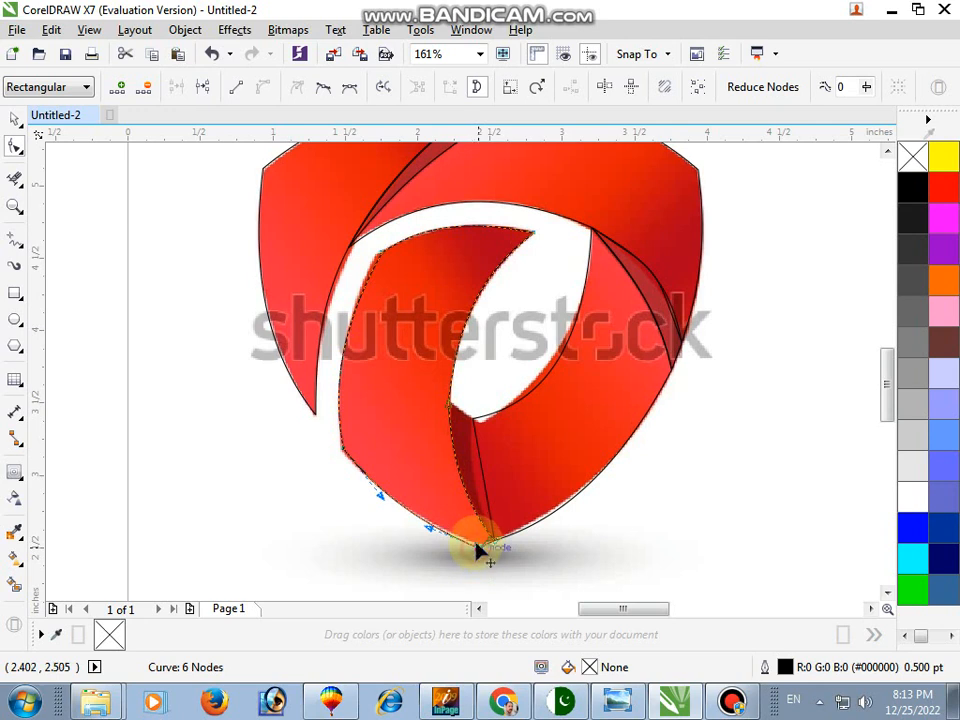
{"action": "left_click_drag", "start_coordinate": [427, 527], "coordinate": [427, 522]}
Step: Select all six traced outlines together, move them clear of the reference image to its right, and deselect them
{"action": "left_click", "coordinate": [14, 206]}
{"action": "key", "text": "F4"}
{"action": "key", "text": "space"}
{"action": "left_click_drag", "start_coordinate": [263, 164], "coordinate": [649, 542]}
{"action": "key", "text": "z"}
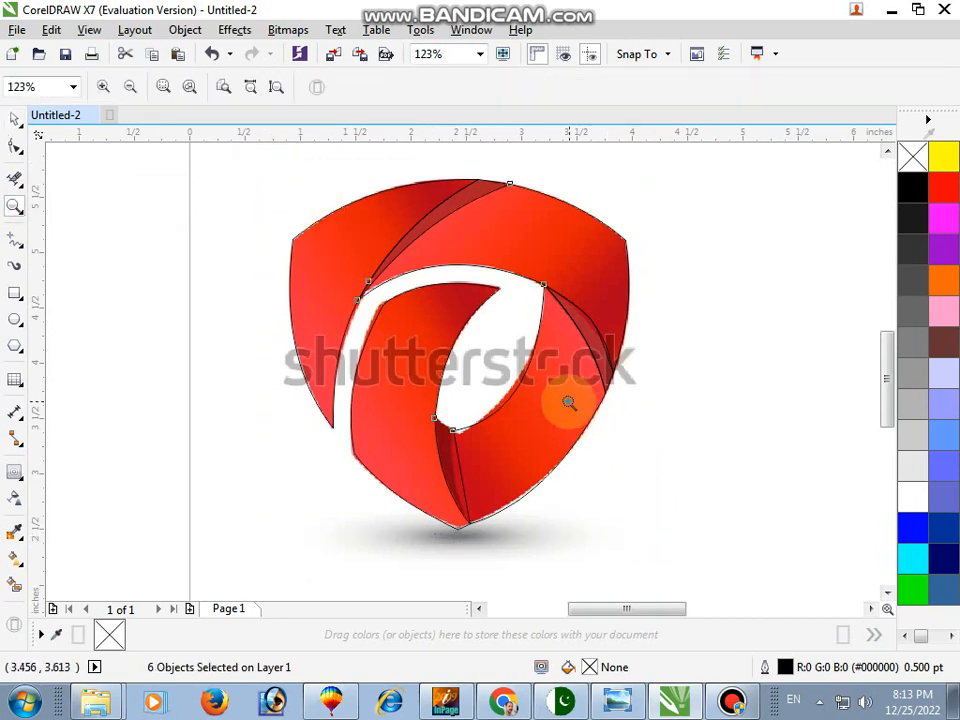
{"action": "scroll", "coordinate": [500, 385], "scroll_direction": "down", "scroll_amount": 1}
{"action": "key", "text": "space"}
{"action": "left_click_drag", "start_coordinate": [445, 325], "coordinate": [776, 329]}
{"action": "key", "text": "z"}
{"action": "scroll", "coordinate": [605, 303], "scroll_direction": "down", "scroll_amount": 1}
{"action": "key", "text": "F2"}
{"action": "left_click_drag", "start_coordinate": [606, 198], "coordinate": [934, 505]}
{"action": "left_click", "coordinate": [735, 426]}
Step: Smart Fill the three bands' areas and the upper and right-hand shadow slivers with red and a 0.5 pt outline
{"action": "left_click", "coordinate": [15, 584]}
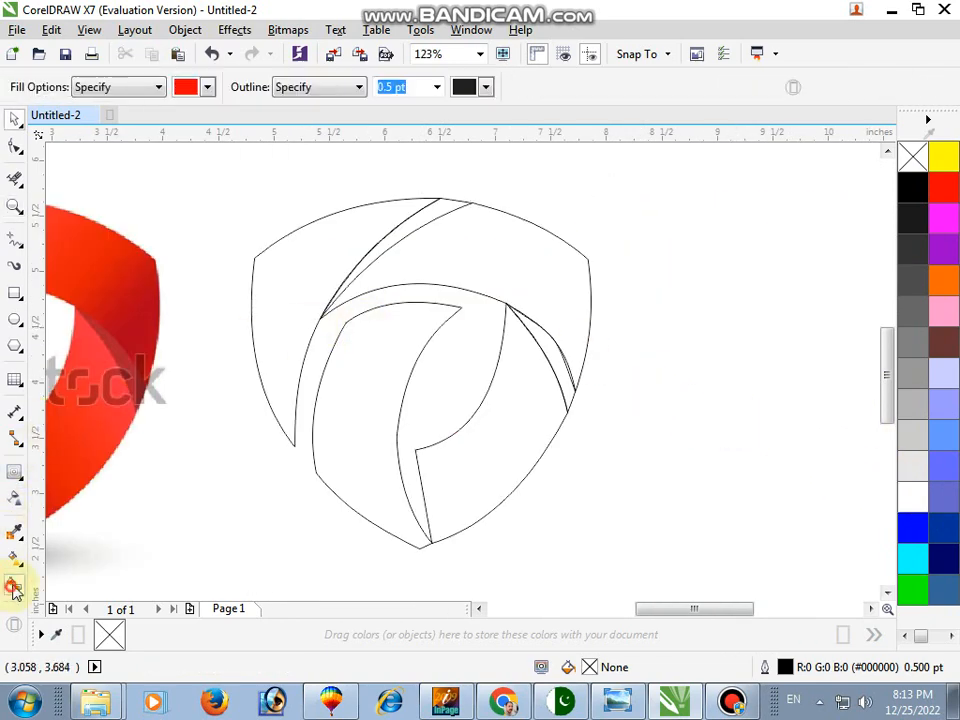
{"action": "left_click", "coordinate": [511, 266]}
{"action": "left_click", "coordinate": [435, 208]}
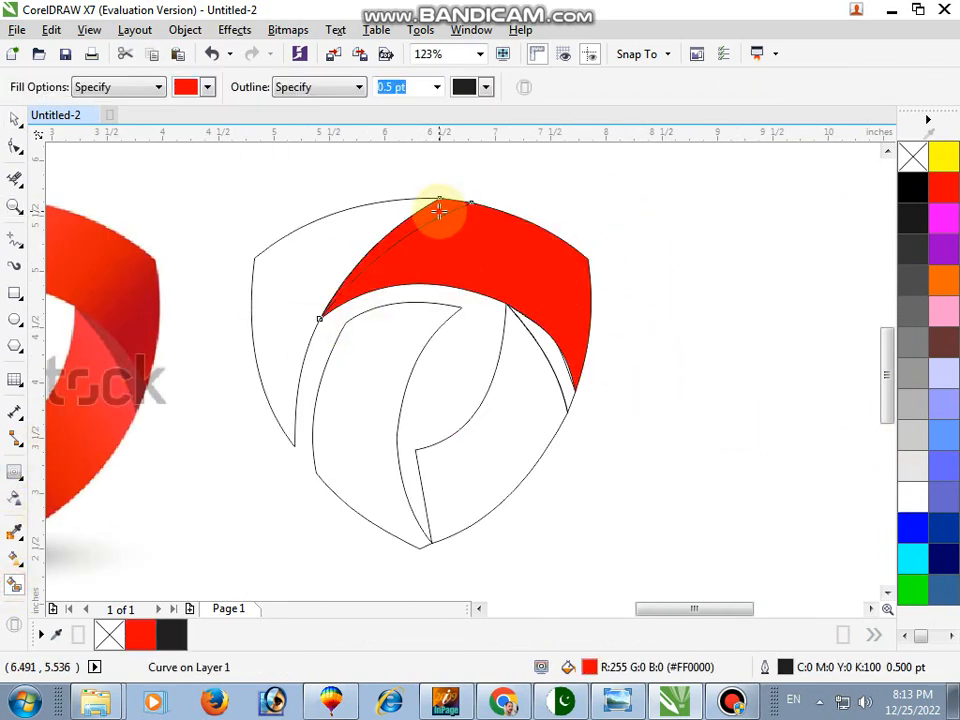
{"action": "left_click", "coordinate": [343, 236]}
{"action": "left_click", "coordinate": [359, 403]}
{"action": "left_click", "coordinate": [489, 437]}
{"action": "left_click", "coordinate": [542, 339]}
{"action": "key", "text": "space"}
{"action": "left_click", "coordinate": [698, 413]}
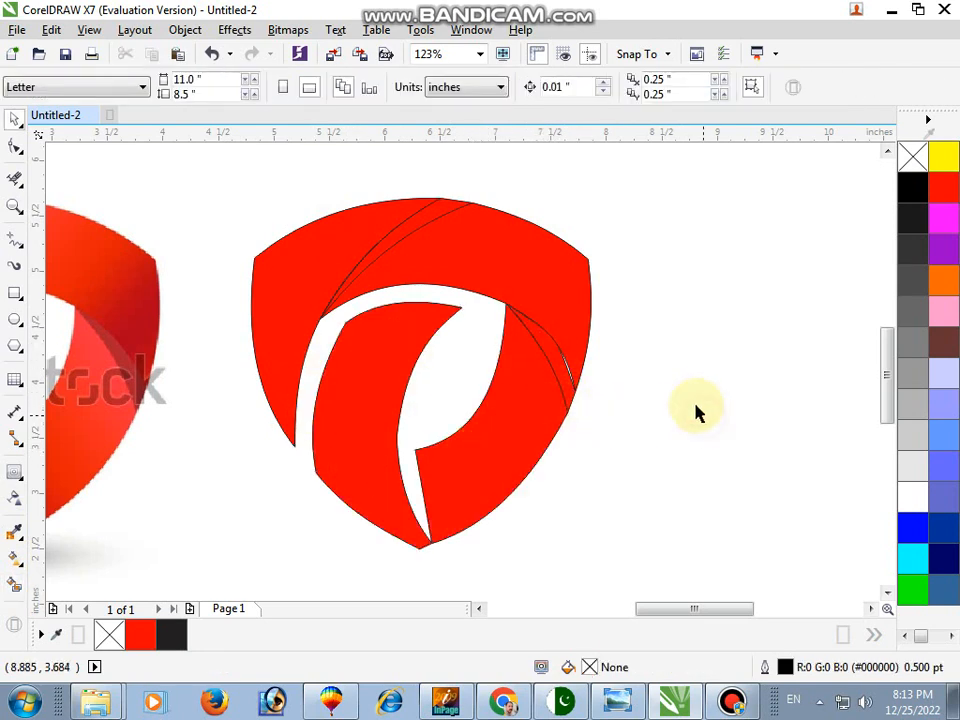
Step: Draw a straight helper line across the open top of the gap between the two lower bands and deselect it
{"action": "left_click", "coordinate": [15, 205]}
{"action": "left_click_drag", "start_coordinate": [195, 170], "coordinate": [712, 584]}
{"action": "key", "text": "space"}
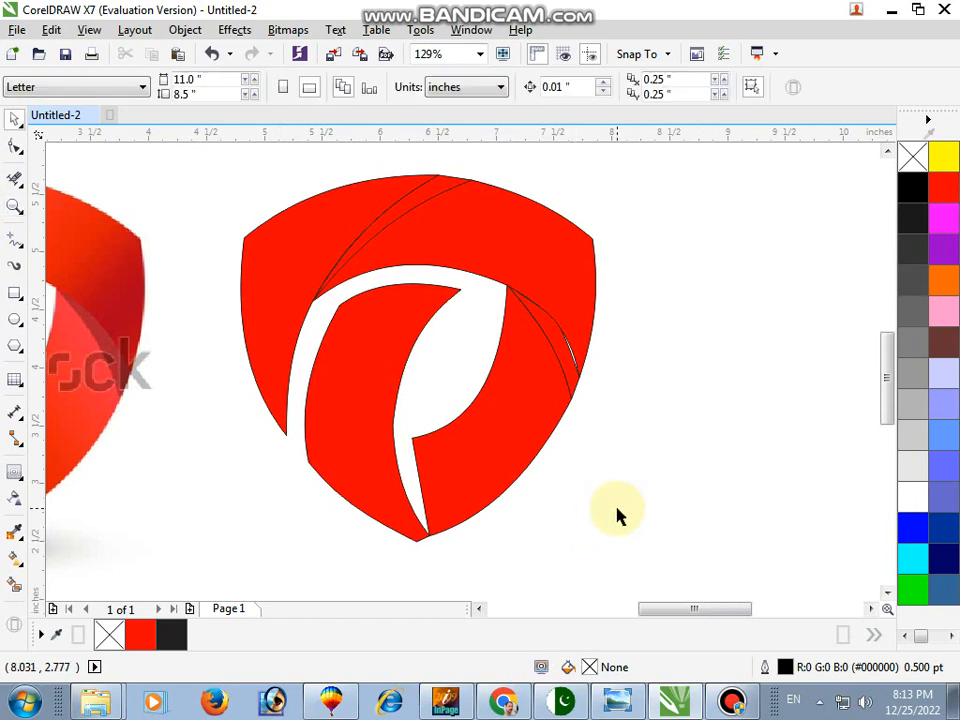
{"action": "key", "text": "space"}
{"action": "left_click_drag", "start_coordinate": [315, 397], "coordinate": [571, 560]}
{"action": "key", "text": "space"}
{"action": "left_click", "coordinate": [15, 242]}
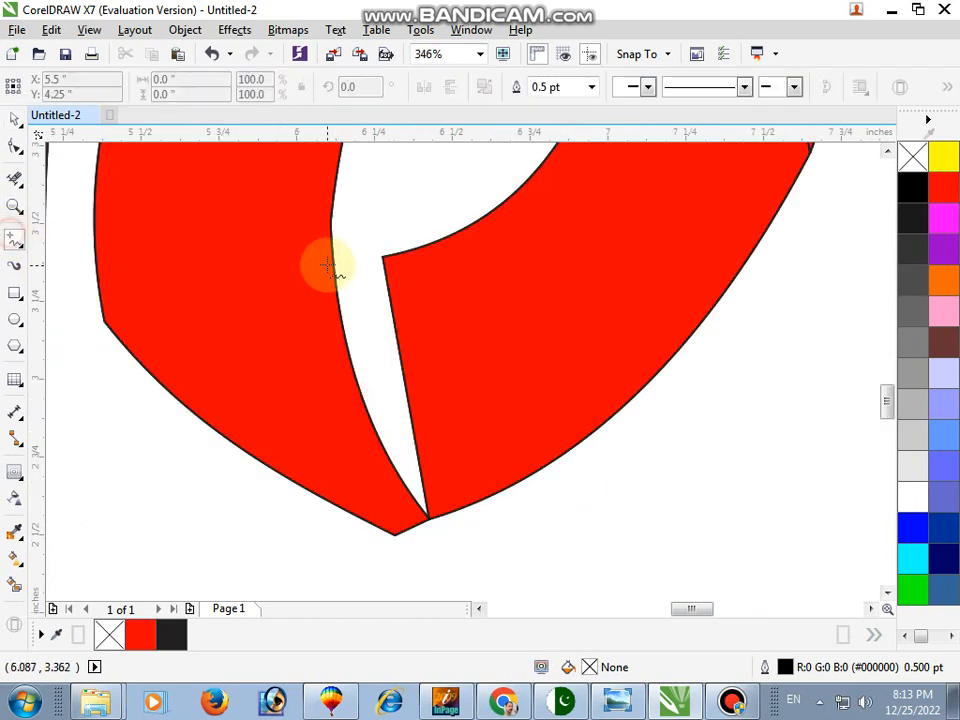
{"action": "left_click", "coordinate": [265, 246]}
{"action": "left_click", "coordinate": [434, 259]}
{"action": "key", "text": "space"}
{"action": "left_click", "coordinate": [680, 401]}
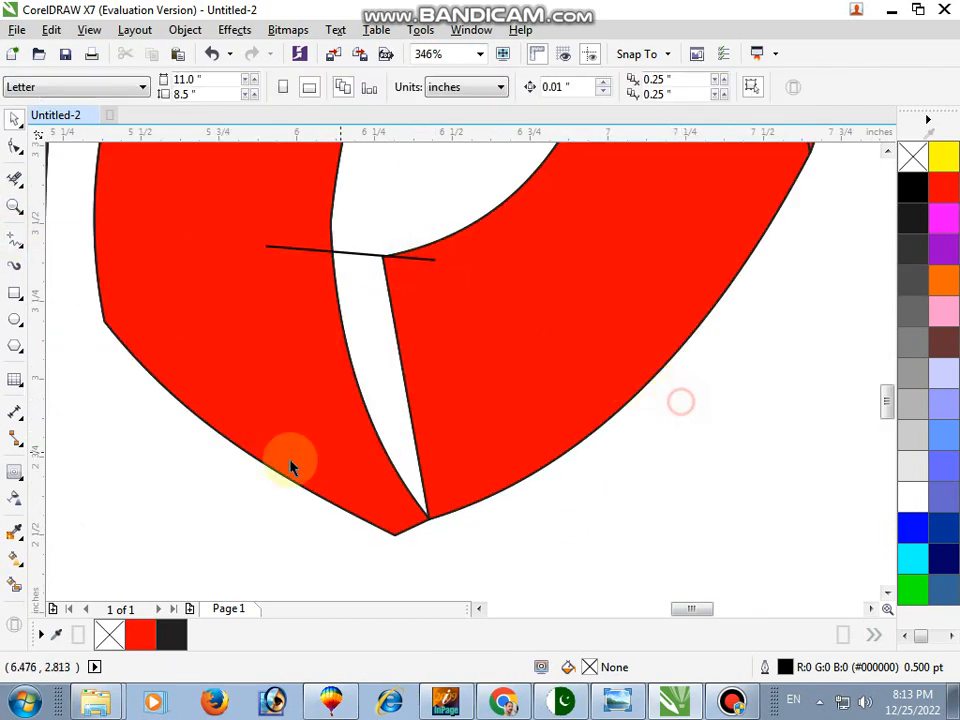
Step: Smart Fill the enclosed gap between the two lower bands with red and delete the helper line
{"action": "left_click", "coordinate": [12, 585]}
{"action": "left_click", "coordinate": [360, 350]}
{"action": "key", "text": "space"}
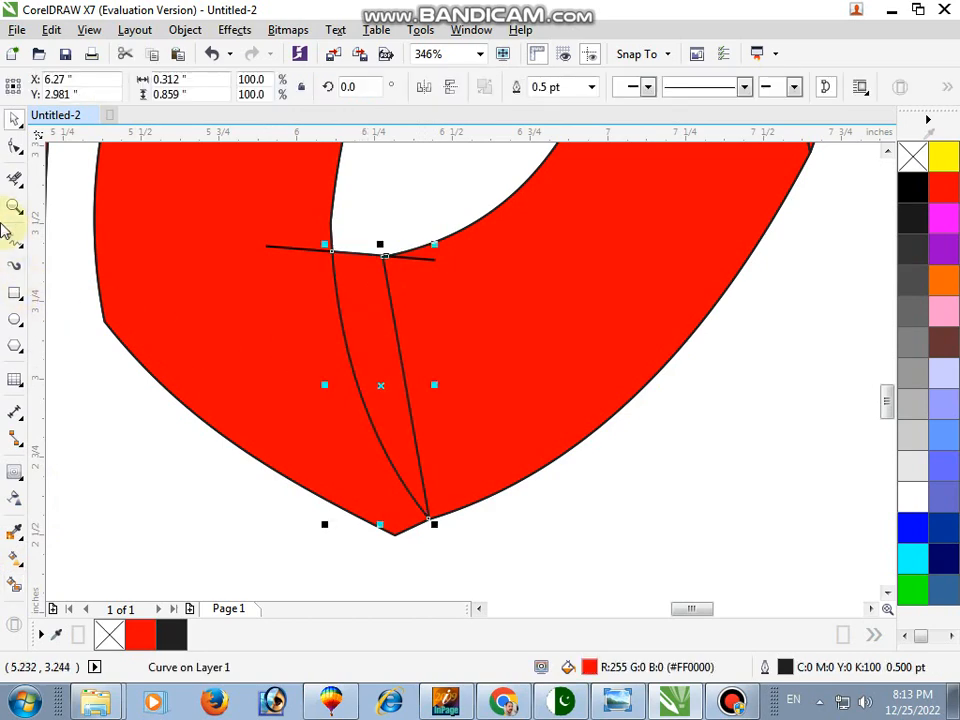
{"action": "left_click", "coordinate": [15, 206]}
{"action": "right_click", "coordinate": [128, 203]}
{"action": "key", "text": "space"}
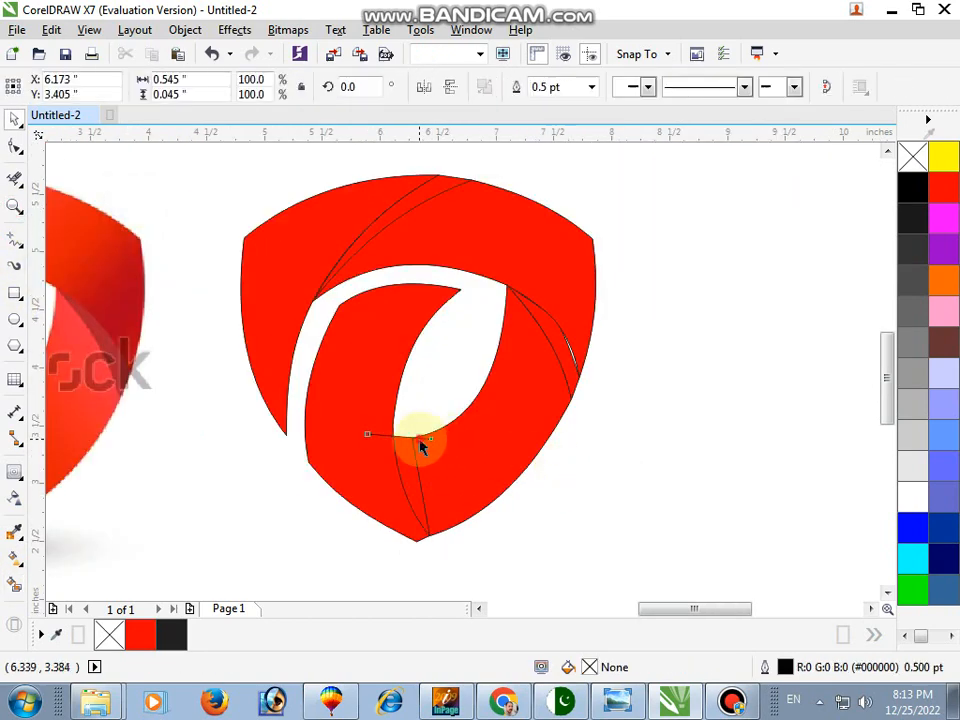
Step: Apply a linear fountain fill to the upper-right band, running from red at its outer side to orange-yellow #E09C09 towards its middle
{"action": "left_click", "coordinate": [541, 232]}
{"action": "left_click", "coordinate": [15, 557]}
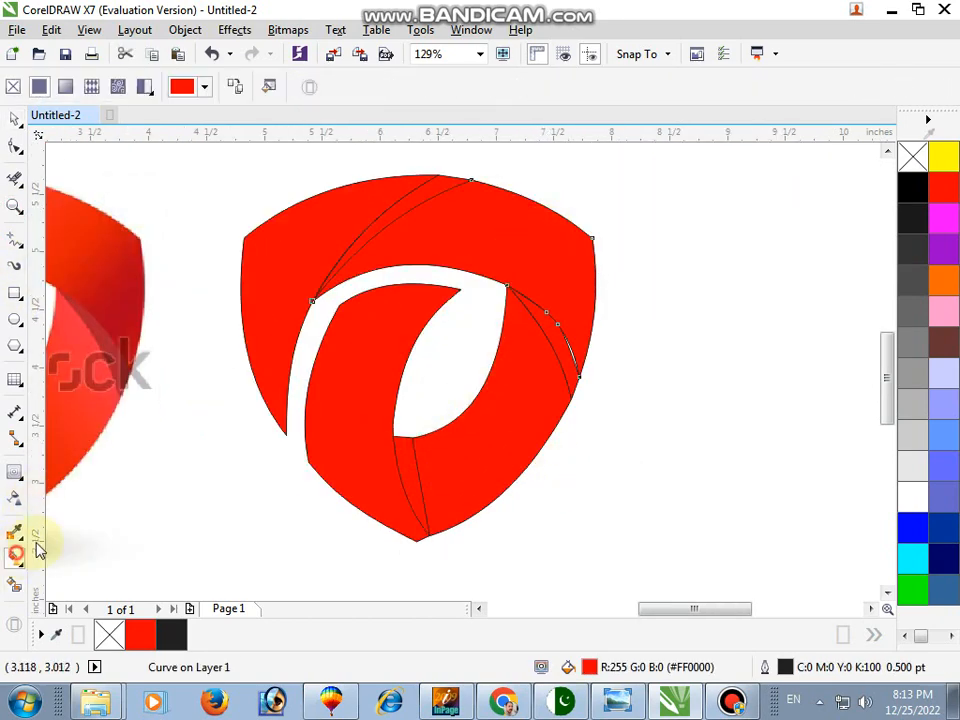
{"action": "left_click_drag", "start_coordinate": [554, 274], "coordinate": [419, 241]}
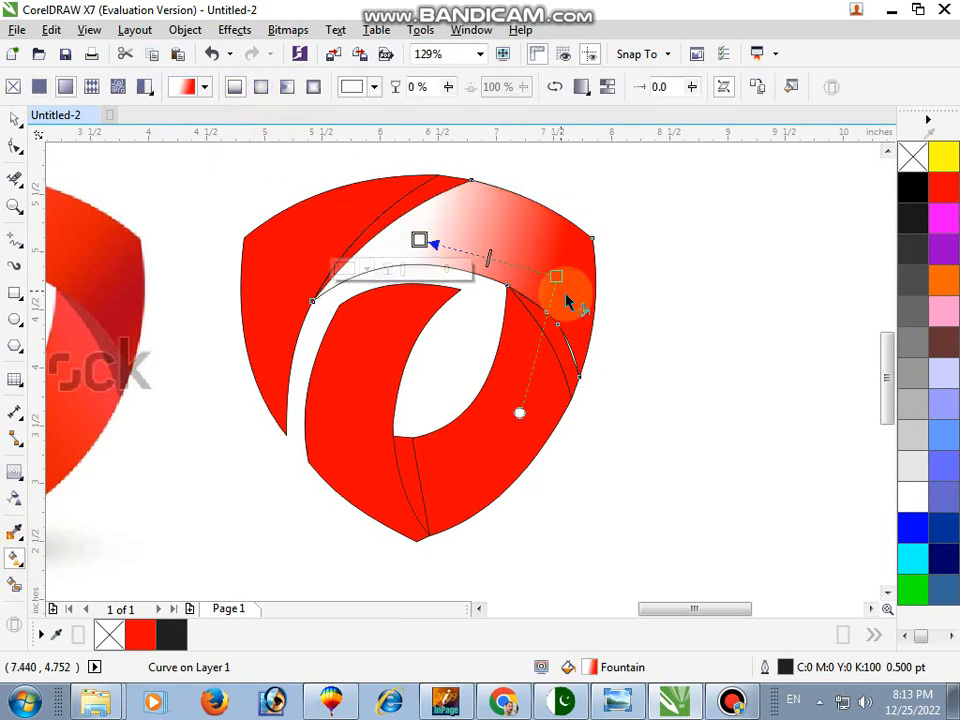
{"action": "left_click", "coordinate": [364, 270]}
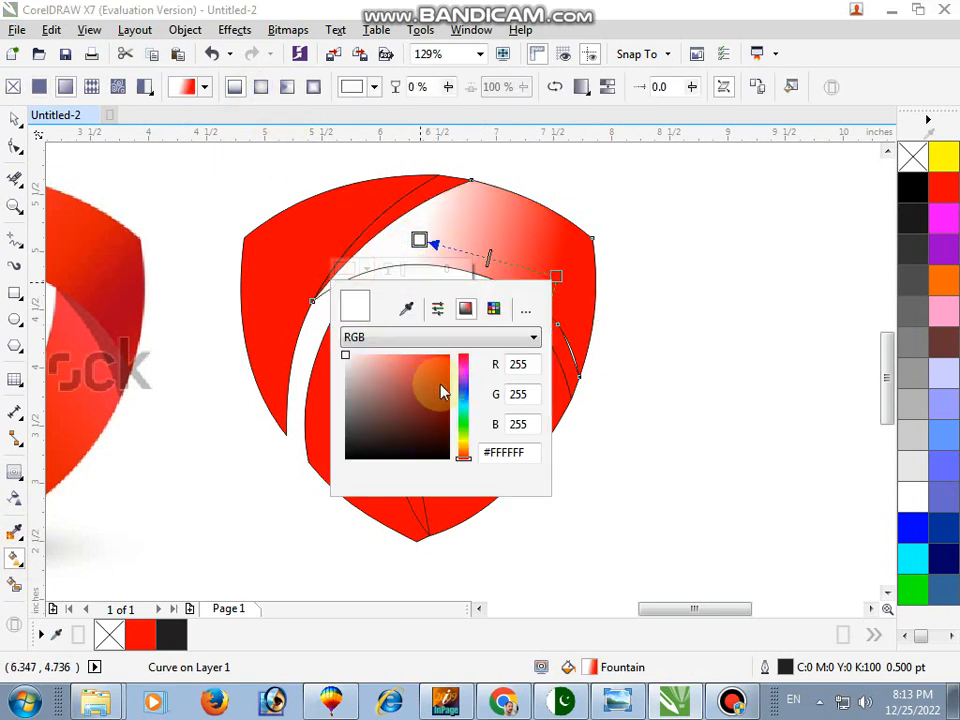
{"action": "left_click_drag", "start_coordinate": [467, 453], "coordinate": [463, 447]}
{"action": "left_click", "coordinate": [446, 366]}
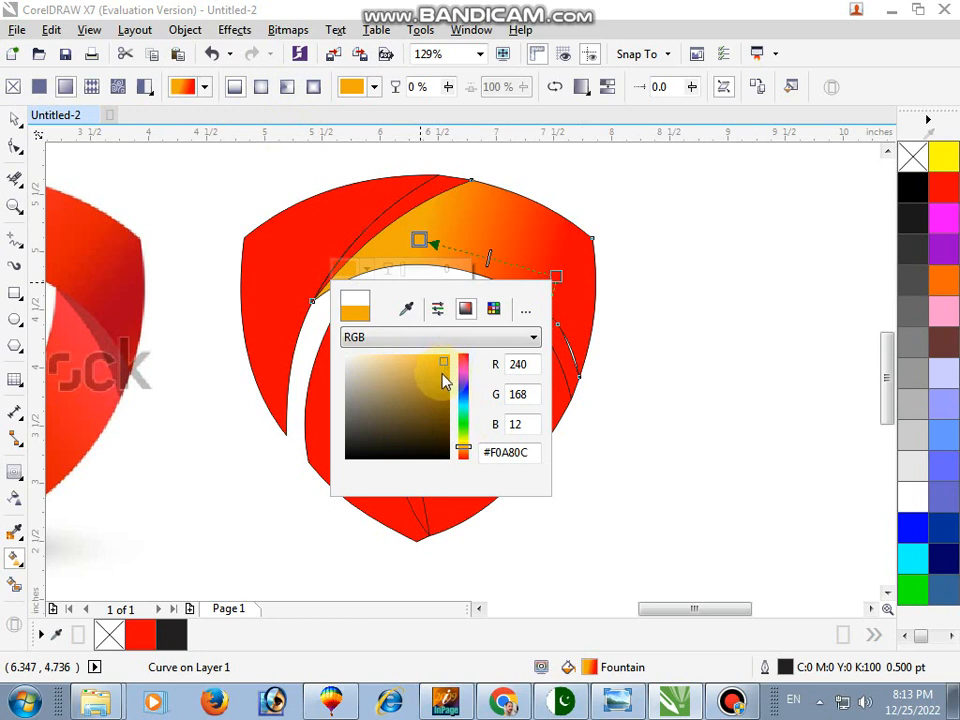
{"action": "left_click", "coordinate": [444, 376]}
{"action": "left_click_drag", "start_coordinate": [441, 365], "coordinate": [442, 360]}
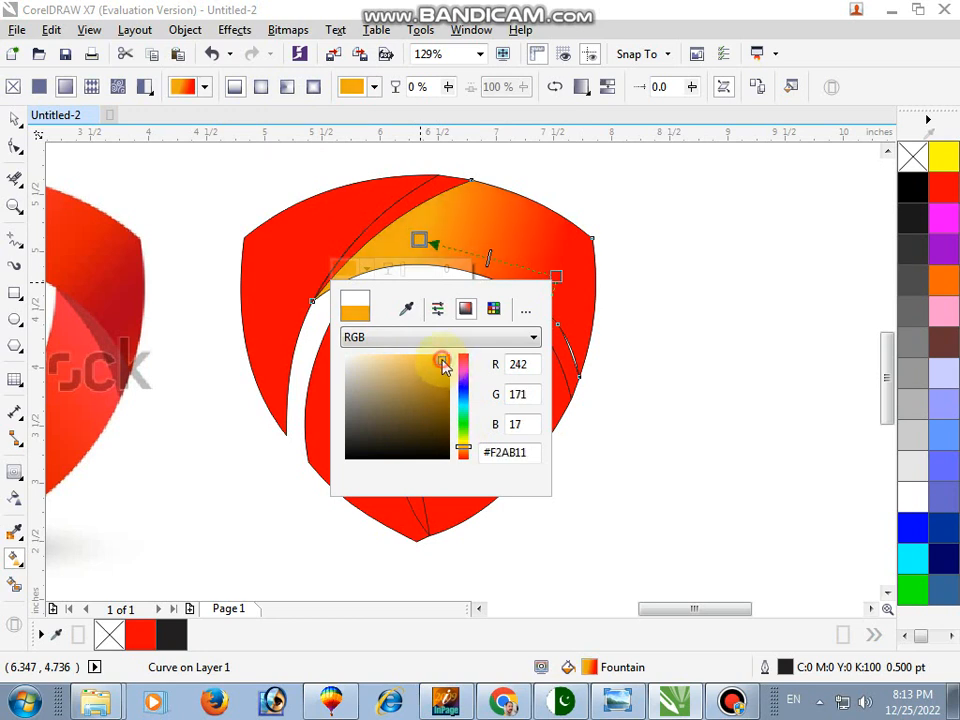
{"action": "left_click", "coordinate": [445, 368]}
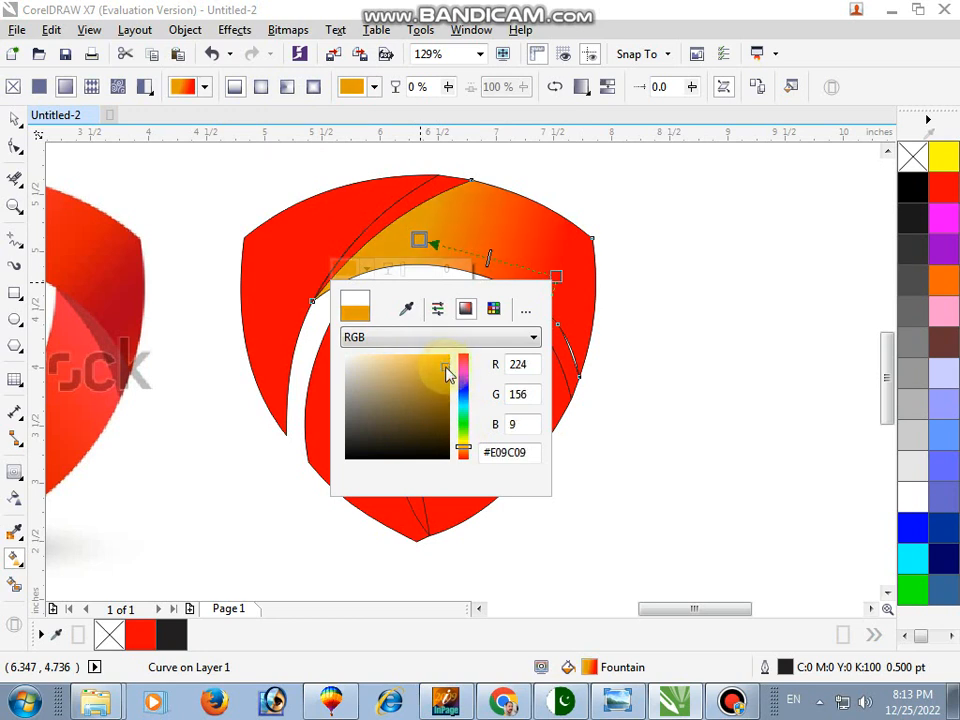
{"action": "left_click", "coordinate": [390, 277]}
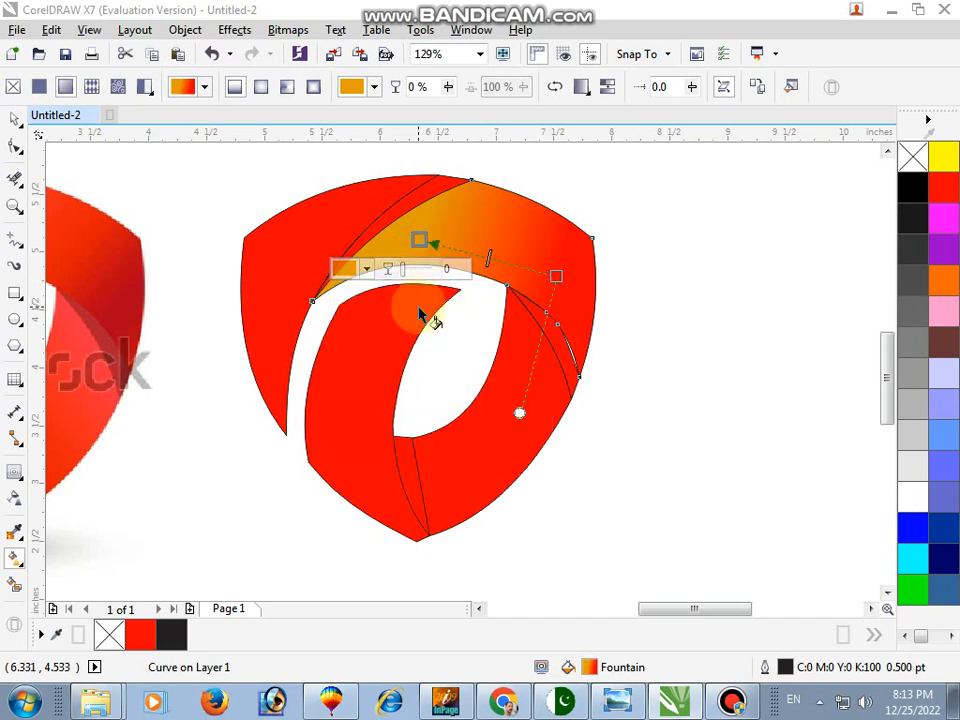
Step: Make the upper-right band's gradient repeat and mirror, shorten and level its direction, and deselect the band
{"action": "left_click", "coordinate": [592, 92]}
{"action": "left_click", "coordinate": [596, 150]}
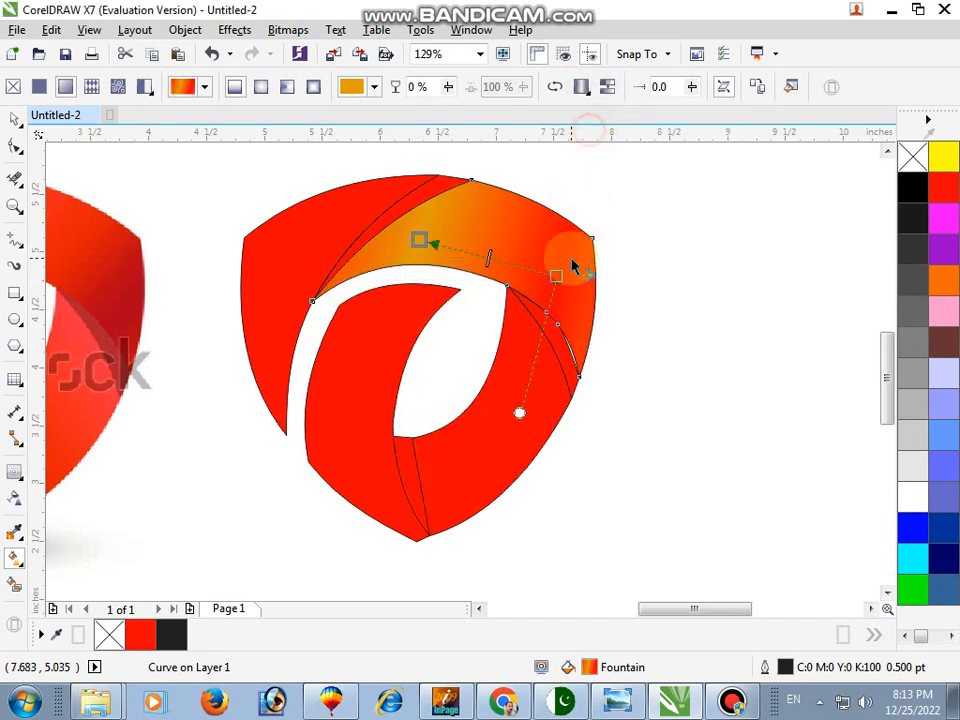
{"action": "left_click_drag", "start_coordinate": [422, 240], "coordinate": [446, 242]}
{"action": "left_click_drag", "start_coordinate": [536, 270], "coordinate": [514, 249]}
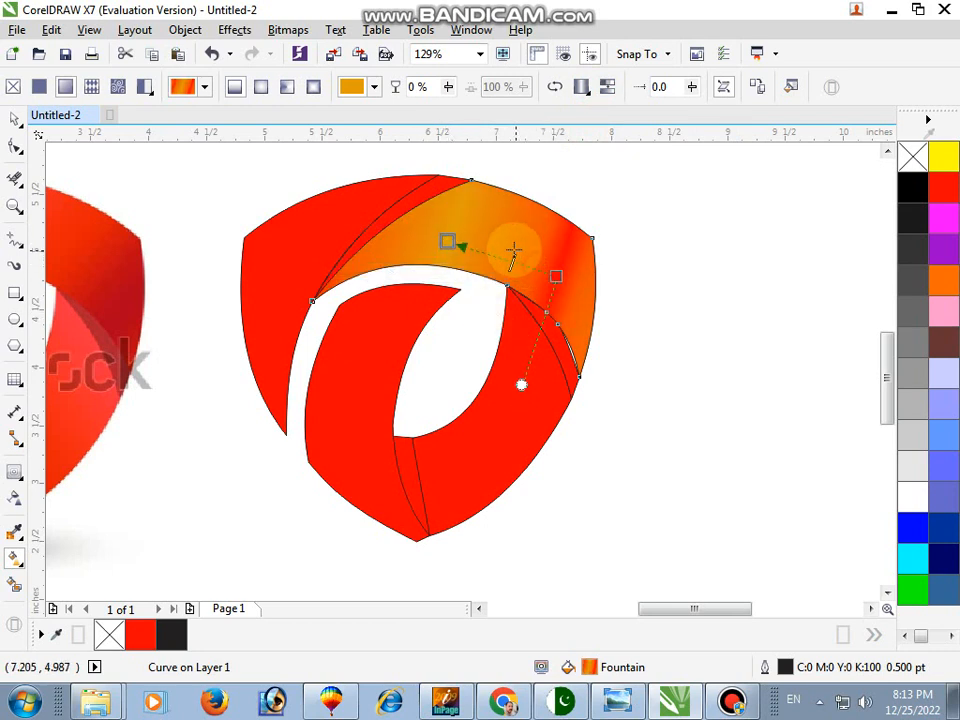
{"action": "left_click_drag", "start_coordinate": [523, 386], "coordinate": [541, 341]}
{"action": "left_click_drag", "start_coordinate": [555, 276], "coordinate": [533, 243]}
{"action": "left_click_drag", "start_coordinate": [535, 295], "coordinate": [538, 279]}
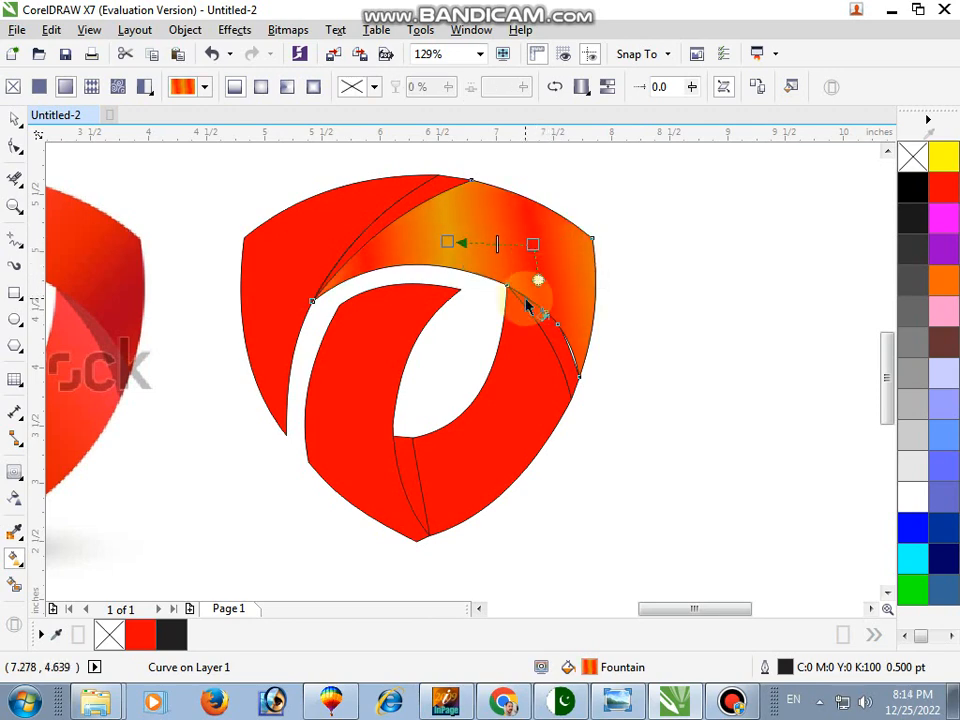
{"action": "key", "text": "space"}
{"action": "left_click", "coordinate": [675, 370]}
Step: Copy the fill properties of the upper-right band onto the upper-left band
{"action": "left_click", "coordinate": [290, 227]}
{"action": "left_click", "coordinate": [51, 29]}
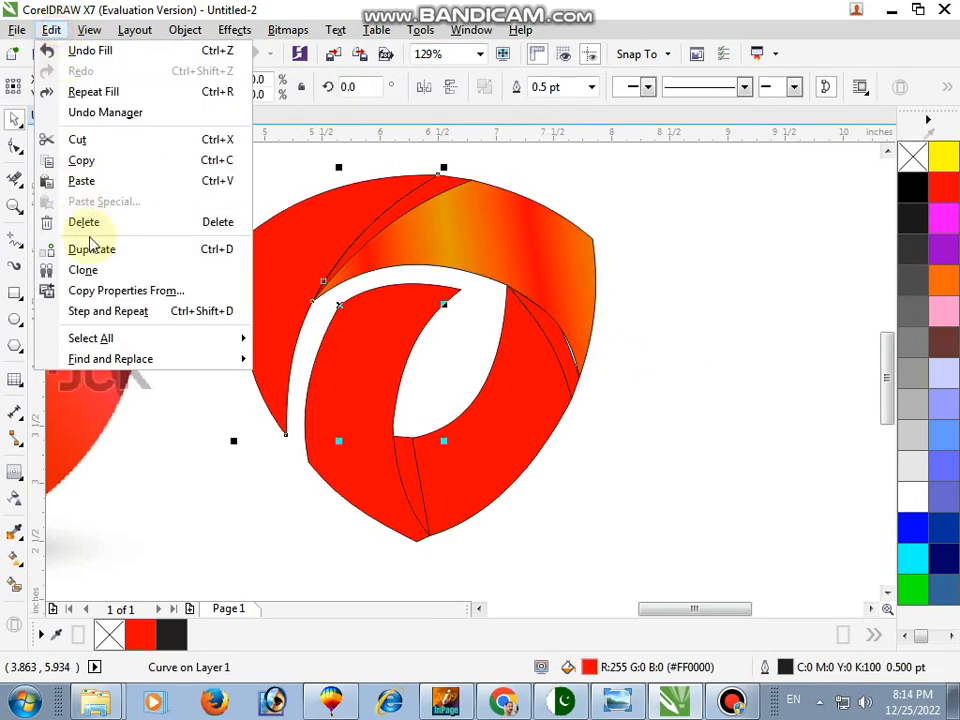
{"action": "left_click", "coordinate": [70, 289]}
{"action": "left_click", "coordinate": [478, 386]}
{"action": "left_click", "coordinate": [485, 230]}
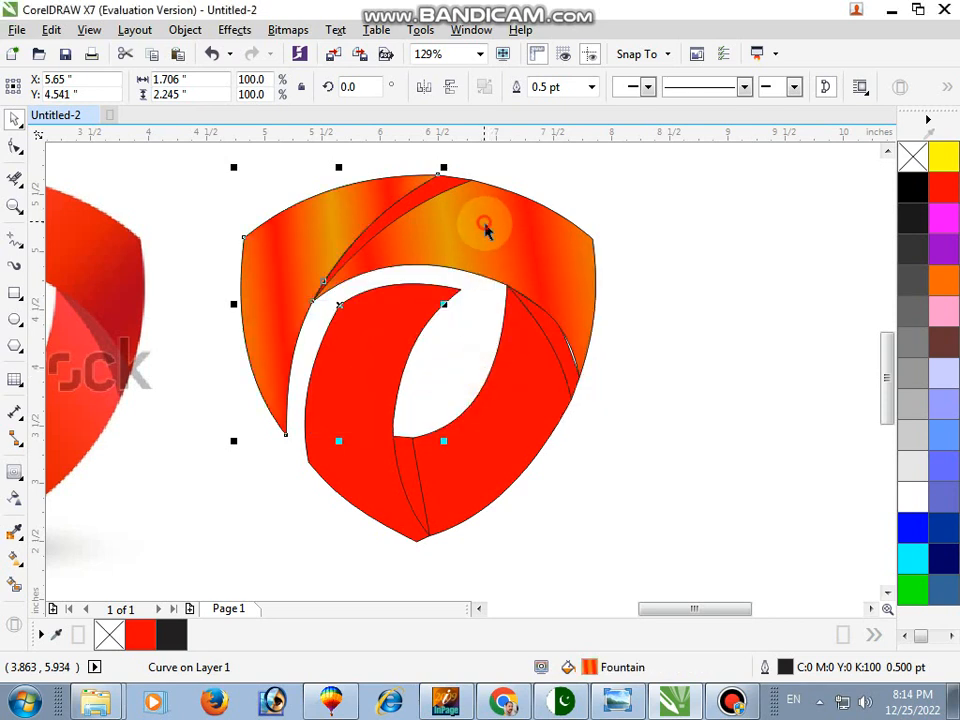
Step: Realign the upper-left band's gradient diagonally so its red and orange stripes follow the slope towards the lower left
{"action": "left_click", "coordinate": [17, 558]}
{"action": "left_click_drag", "start_coordinate": [392, 259], "coordinate": [379, 180]}
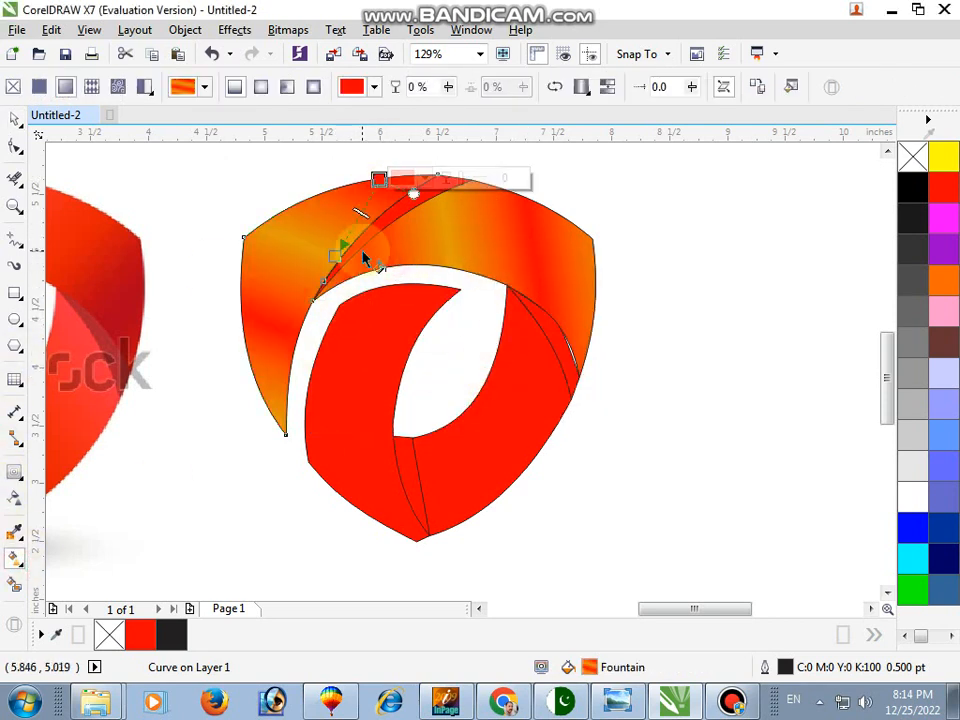
{"action": "left_click_drag", "start_coordinate": [337, 256], "coordinate": [301, 272]}
{"action": "left_click_drag", "start_coordinate": [421, 207], "coordinate": [379, 215]}
{"action": "key", "text": "space"}
Step: Delete the bitmap reference image beside the vector logo
{"action": "left_click", "coordinate": [713, 354]}
{"action": "left_click", "coordinate": [101, 392]}
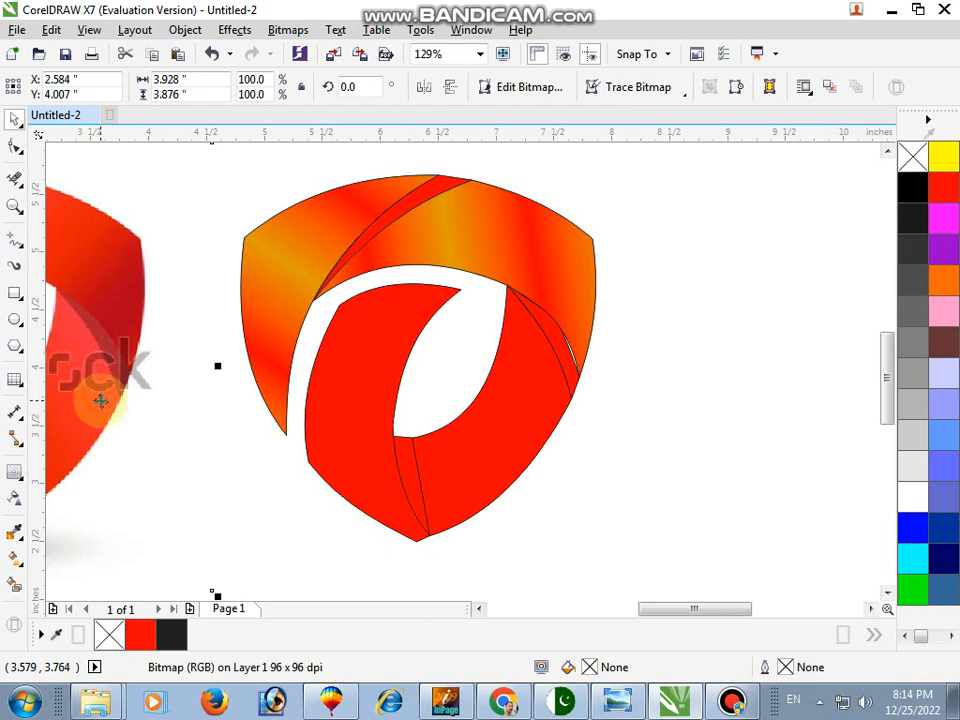
{"action": "key", "text": "Delete"}
Step: Copy the upper-right band's gradient fill onto the lower-left band
{"action": "left_click", "coordinate": [372, 472]}
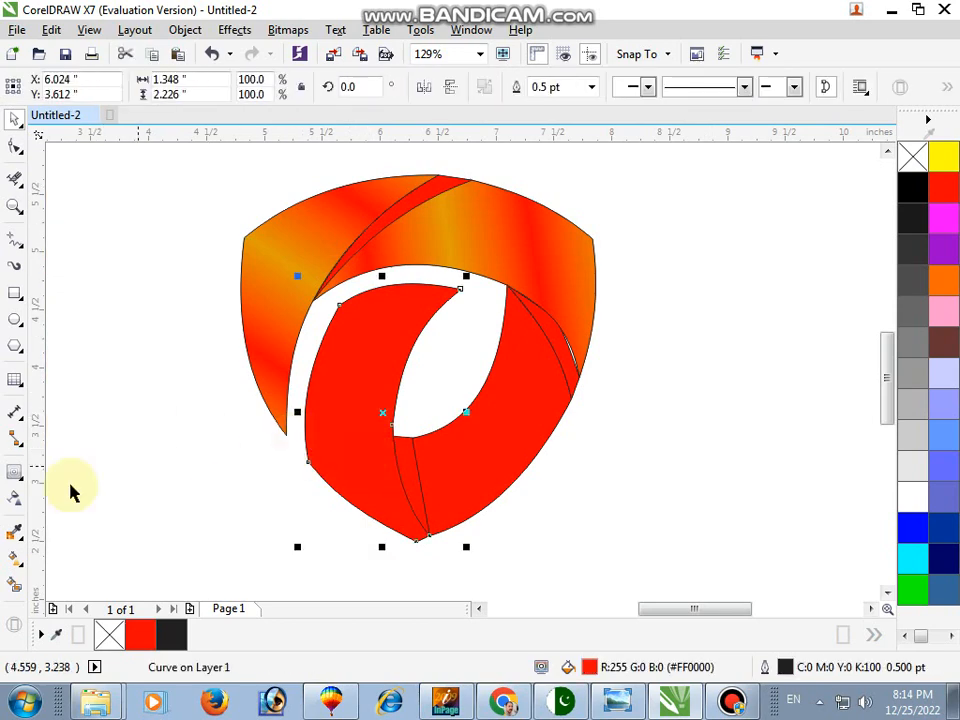
{"action": "left_click", "coordinate": [51, 29]}
{"action": "left_click", "coordinate": [70, 290]}
{"action": "left_click", "coordinate": [500, 385]}
{"action": "left_click", "coordinate": [497, 306]}
Step: Turn the lower-left band's gradient vertical, with red in its upper part and orange in its lower middle
{"action": "left_click", "coordinate": [14, 560]}
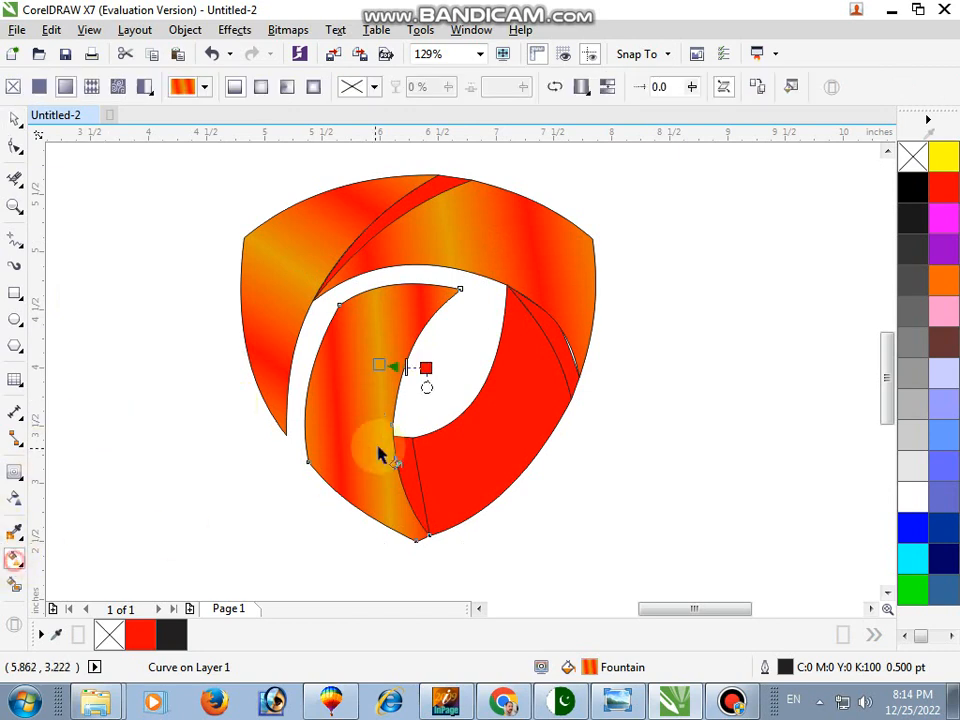
{"action": "left_click_drag", "start_coordinate": [382, 367], "coordinate": [344, 451]}
{"action": "left_click_drag", "start_coordinate": [360, 380], "coordinate": [362, 488]}
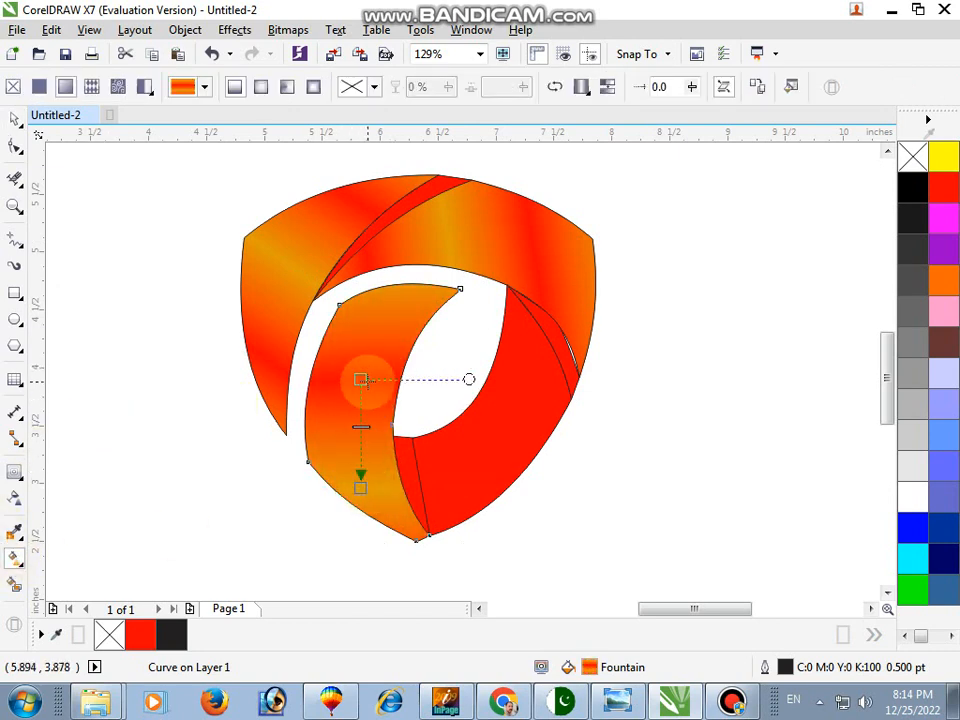
{"action": "left_click_drag", "start_coordinate": [364, 381], "coordinate": [362, 315]}
{"action": "left_click_drag", "start_coordinate": [360, 488], "coordinate": [360, 435]}
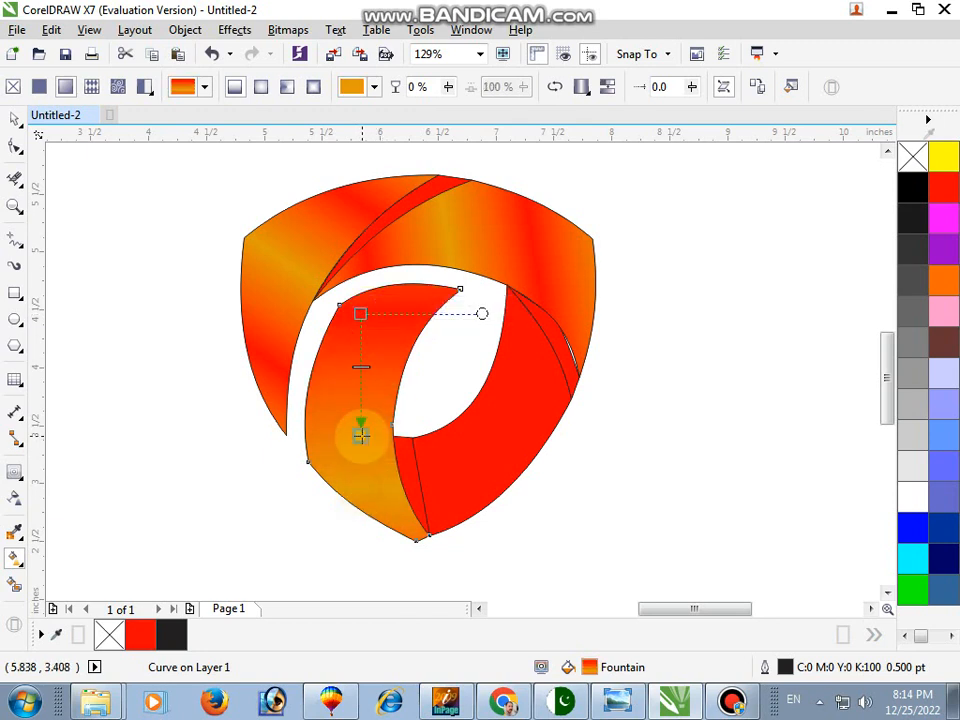
{"action": "left_click_drag", "start_coordinate": [360, 315], "coordinate": [361, 347]}
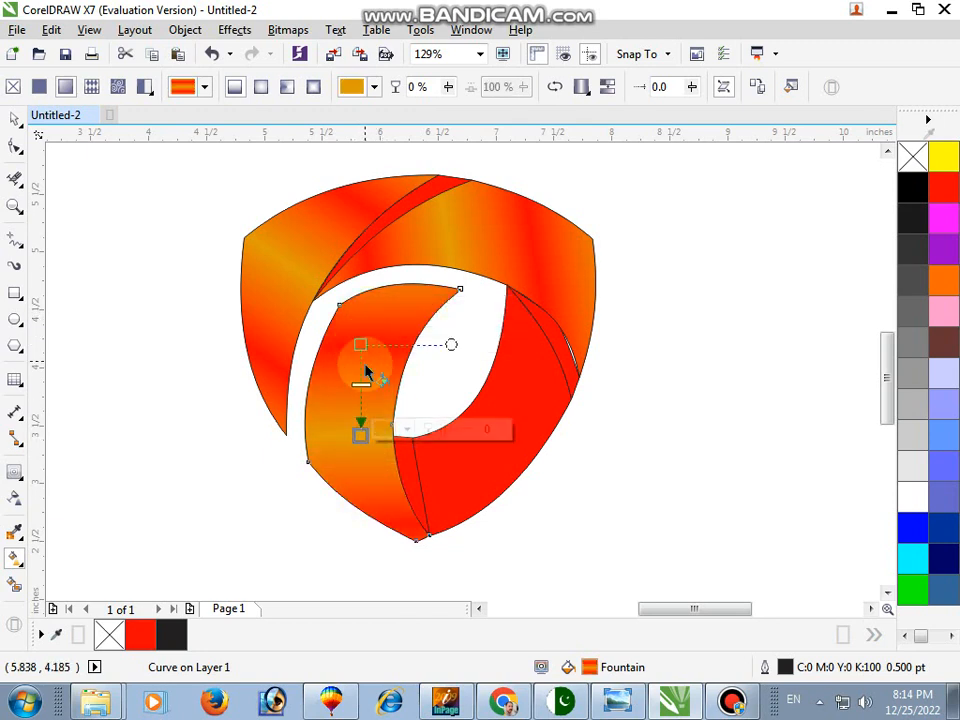
{"action": "key", "text": "space"}
Step: Copy the upper-right band's gradient fill onto the lower-right band
{"action": "left_click", "coordinate": [493, 491]}
{"action": "left_click", "coordinate": [50, 30]}
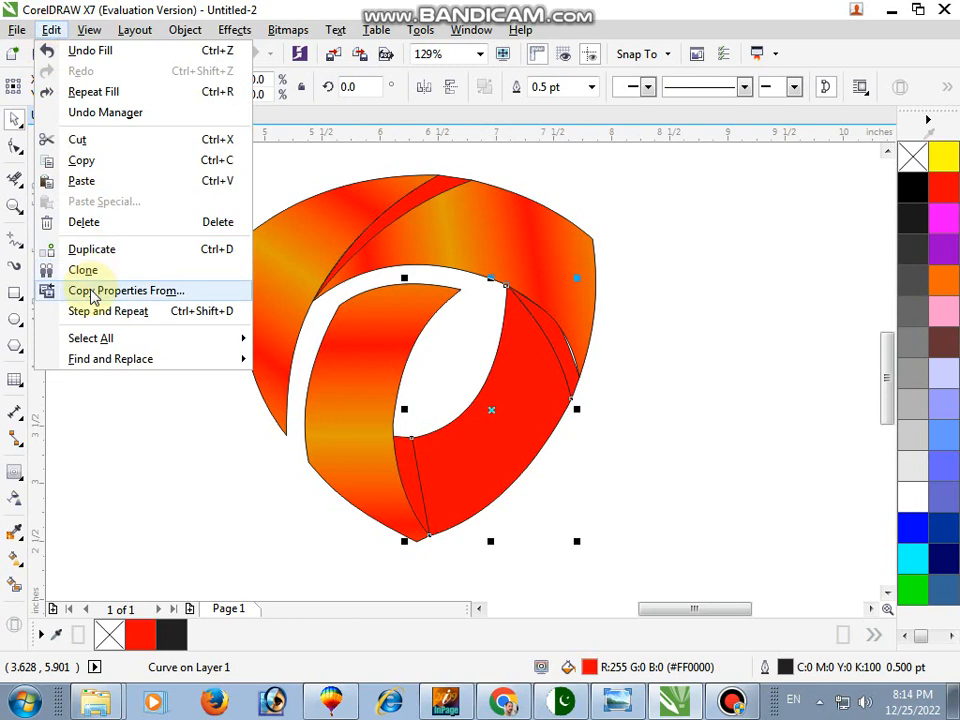
{"action": "left_click", "coordinate": [91, 291]}
{"action": "left_click", "coordinate": [499, 386]}
{"action": "left_click", "coordinate": [510, 274]}
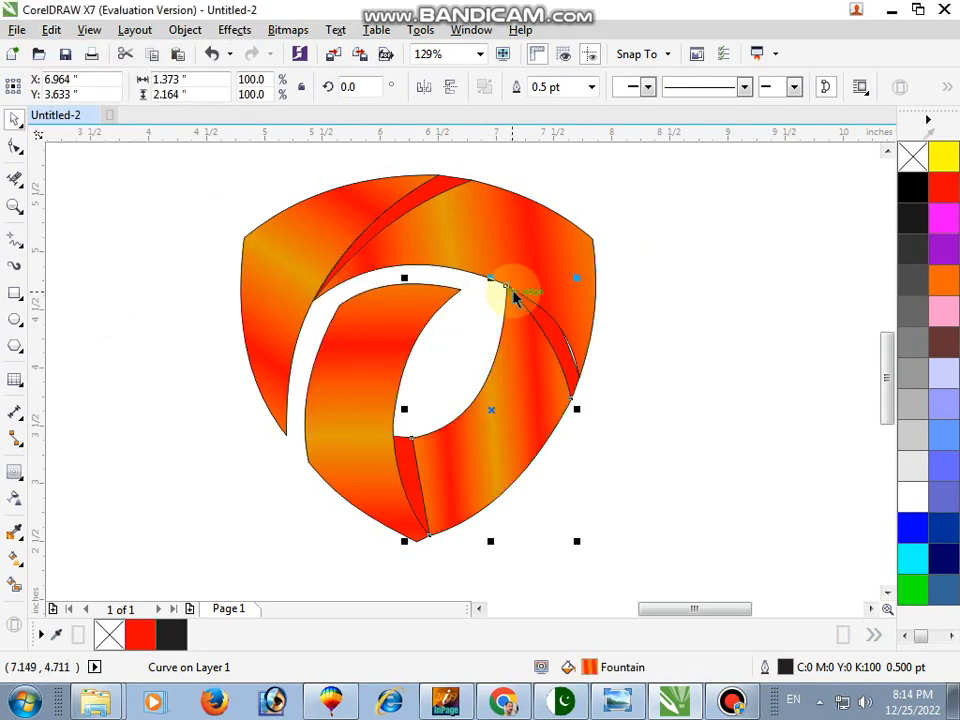
Step: Turn the lower-right band's gradient vertical, with red across its middle and orange towards its lower end, and deselect it
{"action": "left_click", "coordinate": [10, 582]}
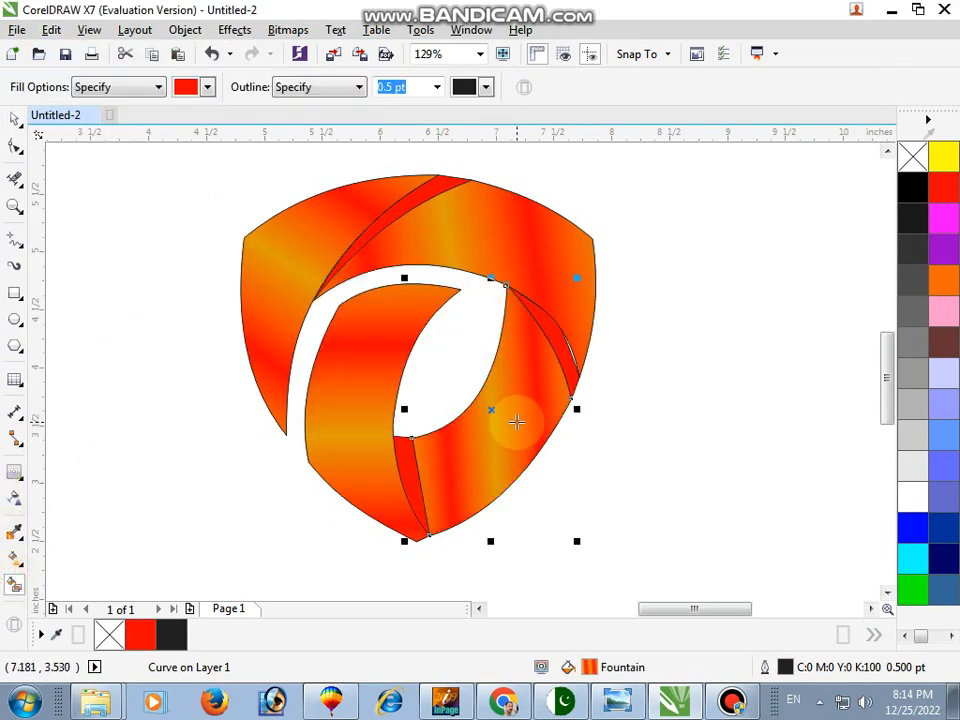
{"action": "left_click", "coordinate": [15, 560]}
{"action": "left_click_drag", "start_coordinate": [493, 429], "coordinate": [493, 500]}
{"action": "key", "text": "space"}
{"action": "left_click", "coordinate": [645, 489]}
Step: Select the three shadow slivers together and fill them with dark red #961010
{"action": "left_click", "coordinate": [416, 480]}
{"action": "left_click", "coordinate": [586, 388], "text": "shift"}
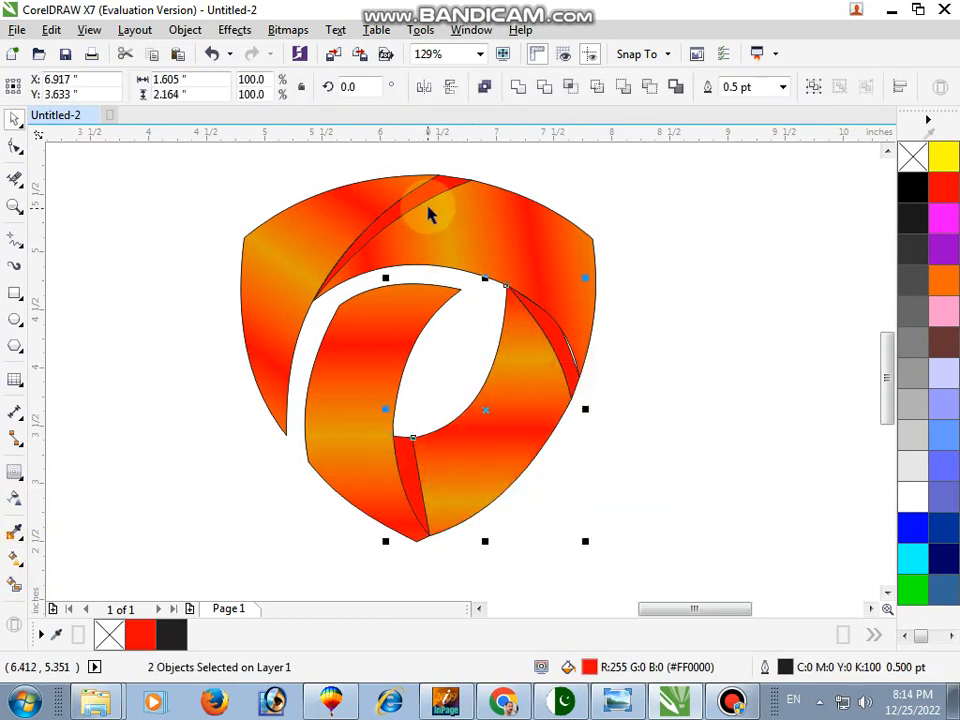
{"action": "left_click", "coordinate": [15, 557]}
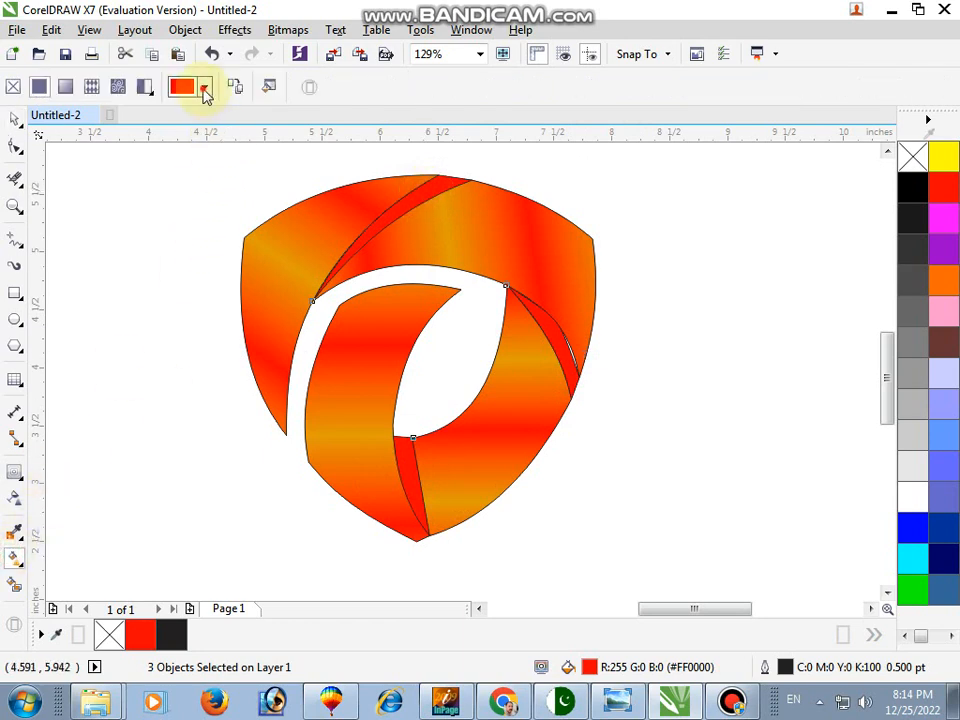
{"action": "left_click", "coordinate": [205, 88]}
{"action": "left_click", "coordinate": [276, 216]}
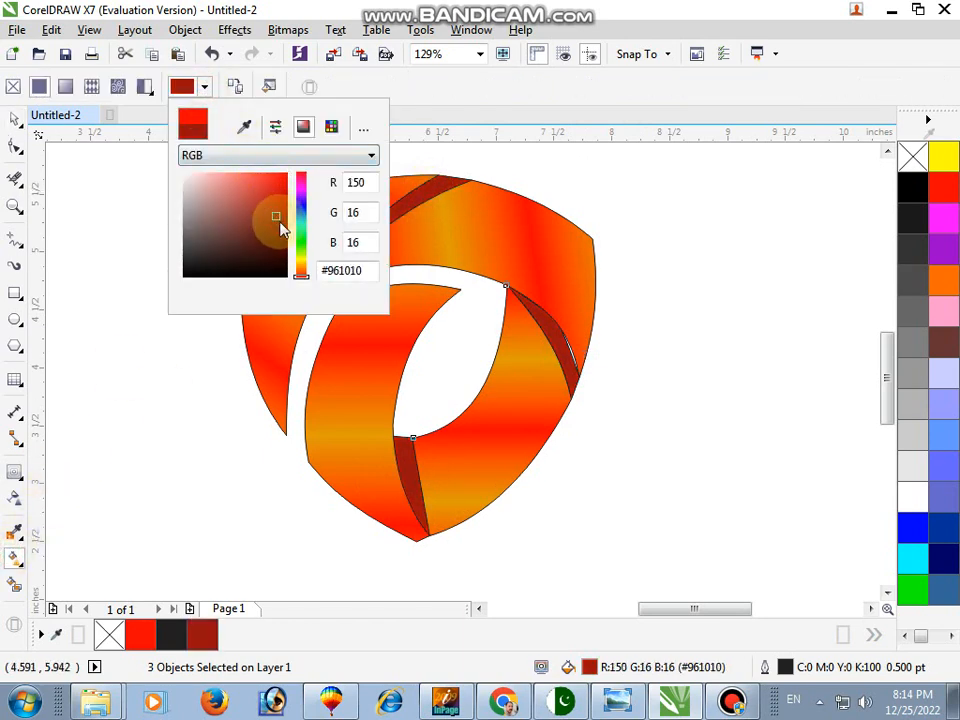
{"action": "left_click", "coordinate": [15, 120]}
Step: Select all the logo's pieces, remove their outlines and deselect them
{"action": "left_click", "coordinate": [762, 318]}
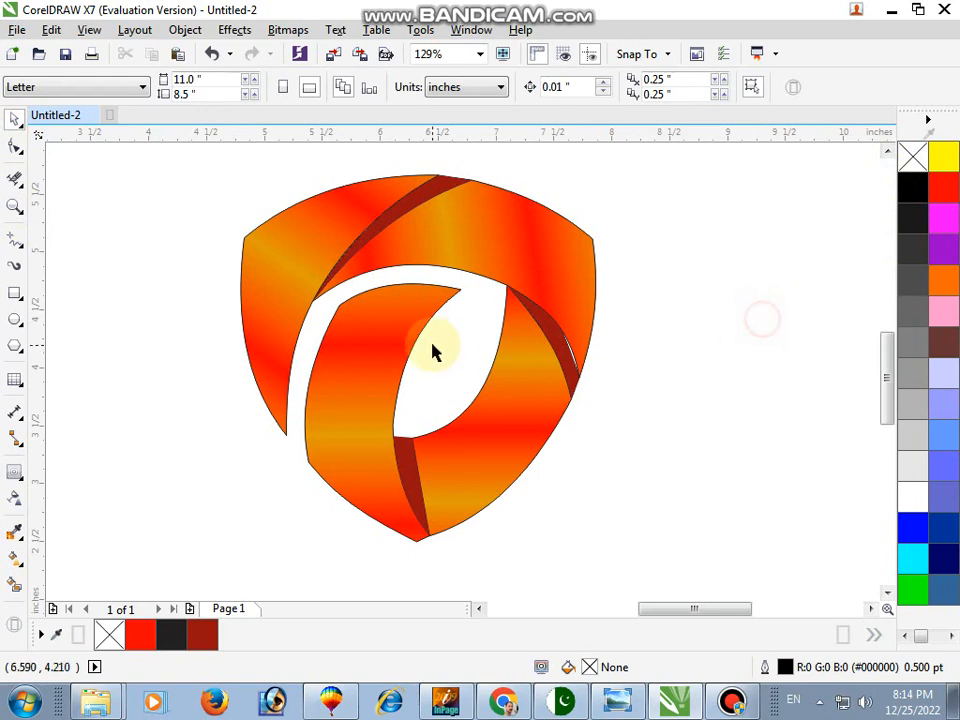
{"action": "left_click_drag", "start_coordinate": [597, 503], "coordinate": [600, 506]}
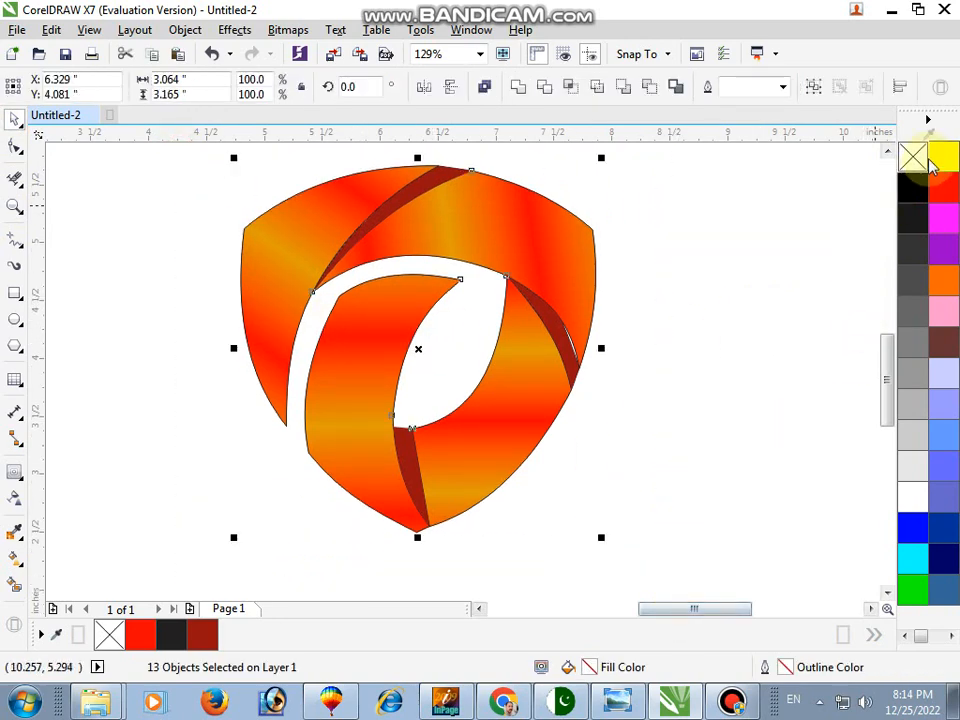
{"action": "left_click", "coordinate": [716, 387]}
Step: Bend the upper stretch of the right-hand shadow sliver's outer edge to close the white gap with the upper-right band
{"action": "left_click", "coordinate": [12, 208]}
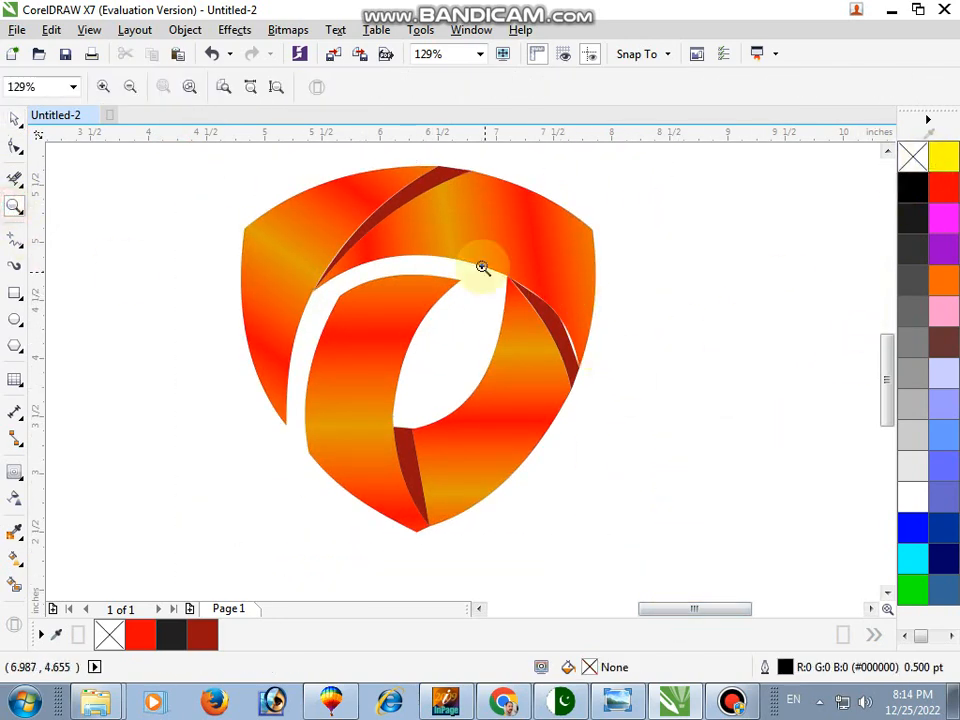
{"action": "left_click_drag", "start_coordinate": [492, 252], "coordinate": [617, 382]}
{"action": "key", "text": "space"}
{"action": "left_click", "coordinate": [427, 366]}
{"action": "left_click", "coordinate": [15, 146]}
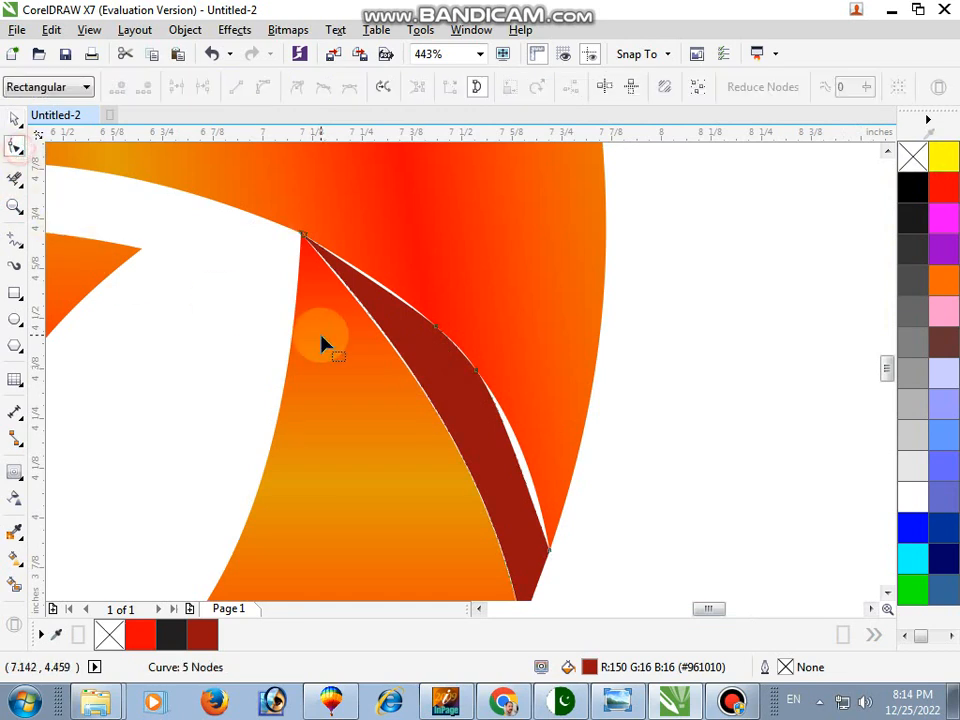
{"action": "left_click", "coordinate": [375, 288]}
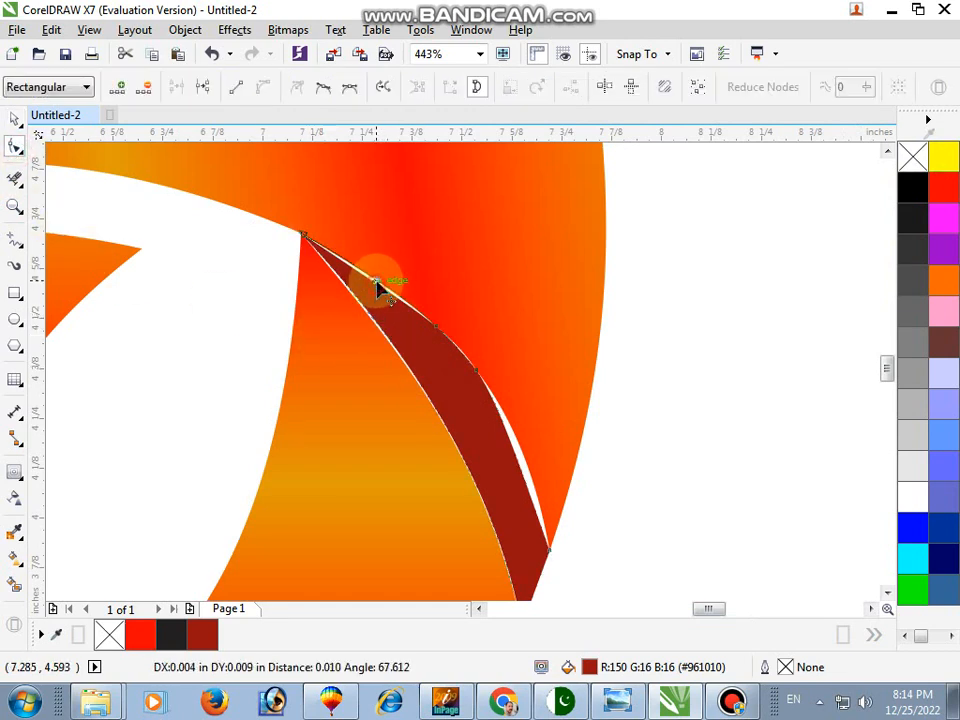
Step: Try to bend the lower-right band's edge towards the right-hand shadow sliver
{"action": "left_click", "coordinate": [373, 313]}
{"action": "left_click", "coordinate": [371, 322]}
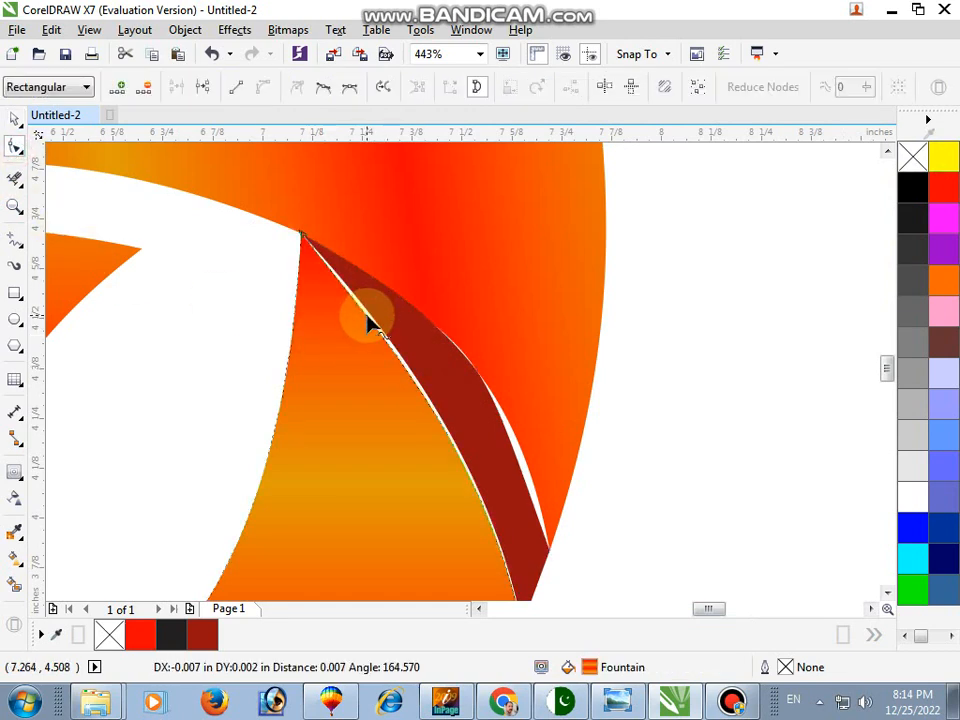
{"action": "left_click", "coordinate": [340, 268]}
{"action": "left_click_drag", "start_coordinate": [242, 206], "coordinate": [426, 373]}
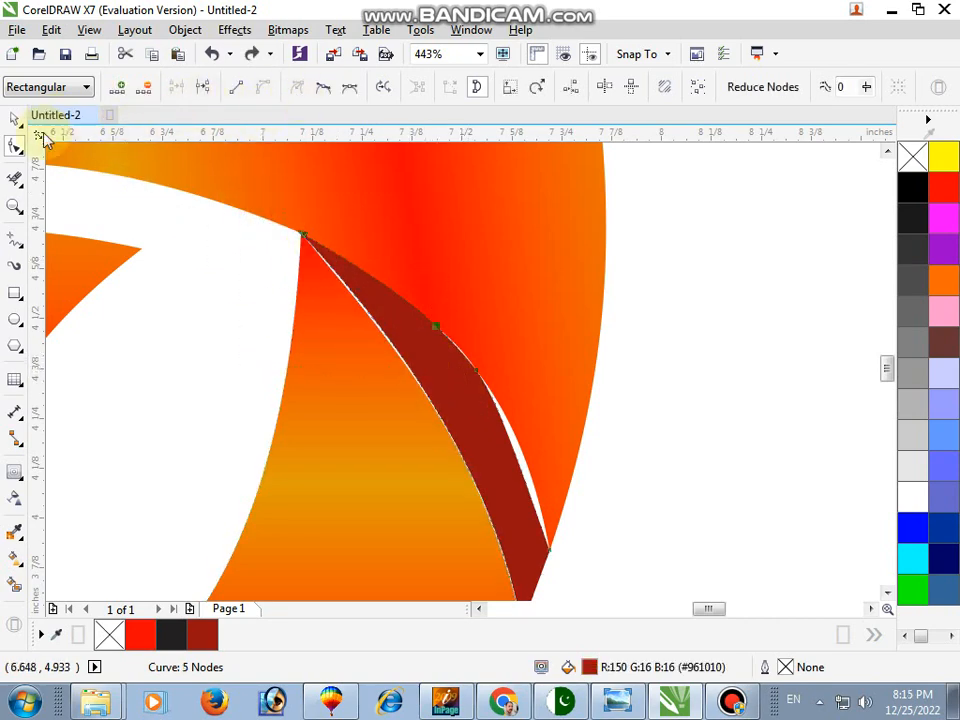
Step: Convert all of the right-hand sliver's segments to curves and bend its lower outer edge outward to close the gap with the upper-right band
{"action": "left_click", "coordinate": [15, 207]}
{"action": "scroll", "coordinate": [490, 240], "scroll_direction": "down", "scroll_amount": 3}
{"action": "left_click_drag", "start_coordinate": [439, 231], "coordinate": [733, 497]}
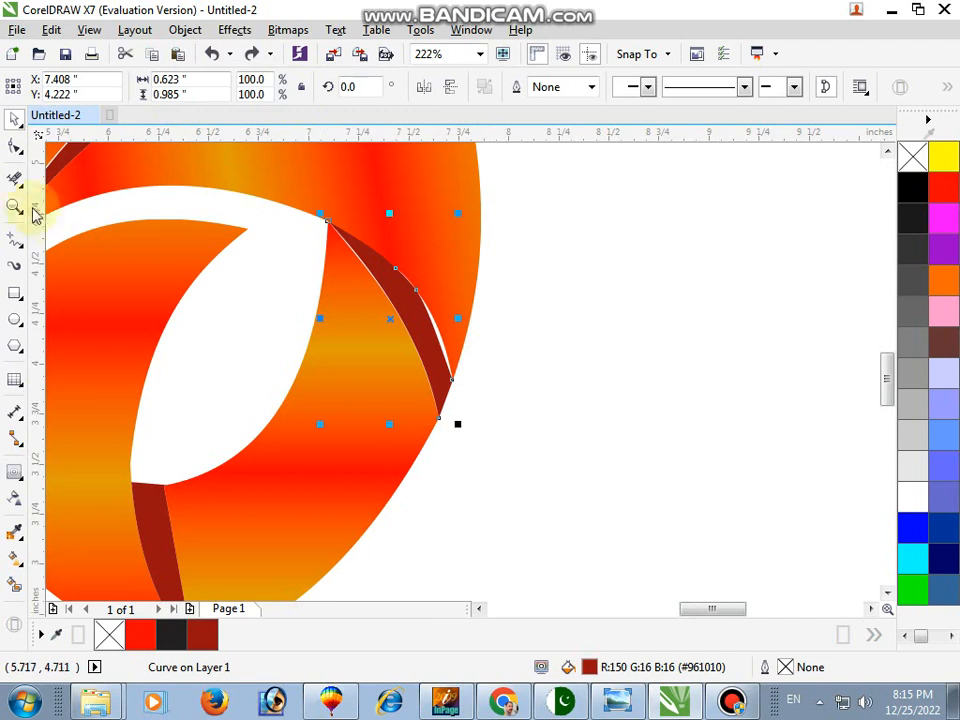
{"action": "left_click", "coordinate": [16, 146]}
{"action": "left_click_drag", "start_coordinate": [265, 455], "coordinate": [265, 450]}
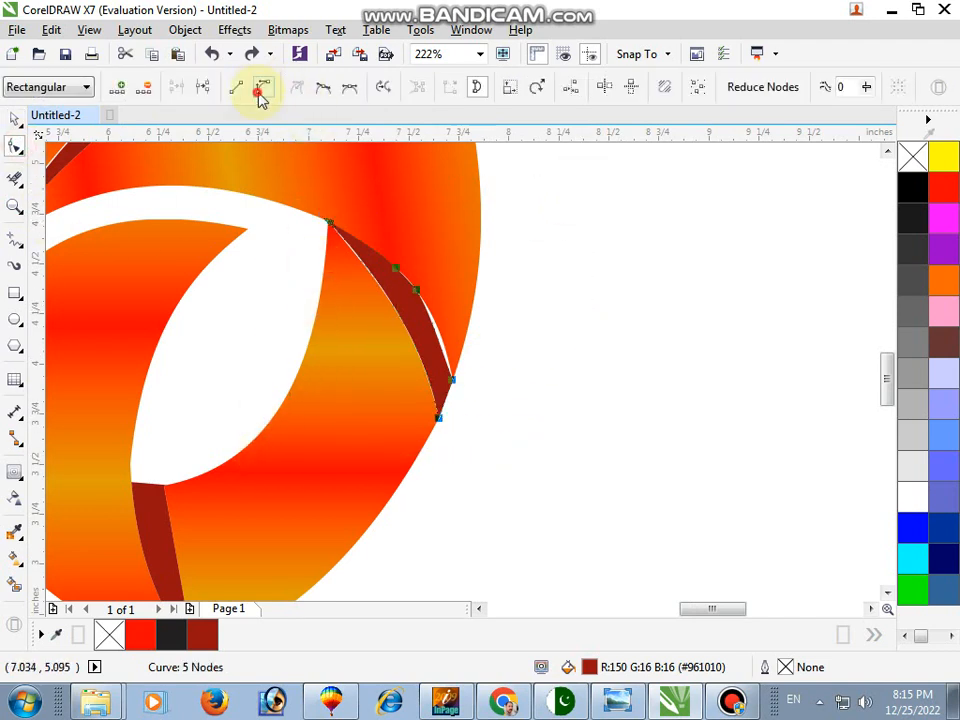
{"action": "left_click", "coordinate": [437, 350]}
{"action": "left_click", "coordinate": [443, 348]}
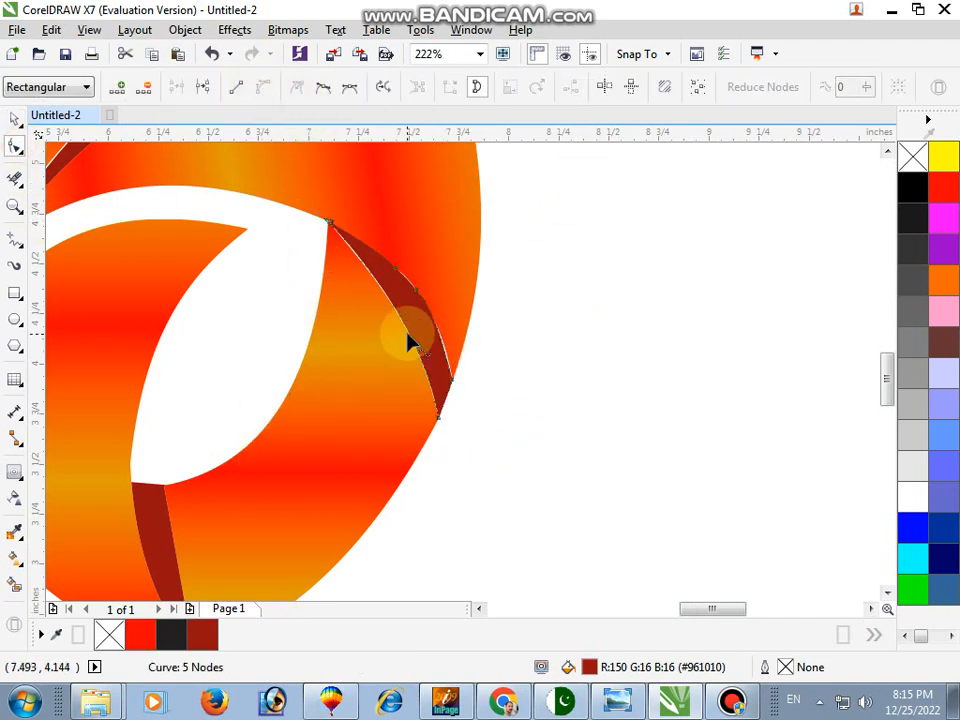
Step: Bend the right-hand shadow sliver's inner and outer edges to close the white gaps with the two adjoining bands
{"action": "left_click", "coordinate": [361, 270]}
{"action": "left_click_drag", "start_coordinate": [383, 289], "coordinate": [375, 294]}
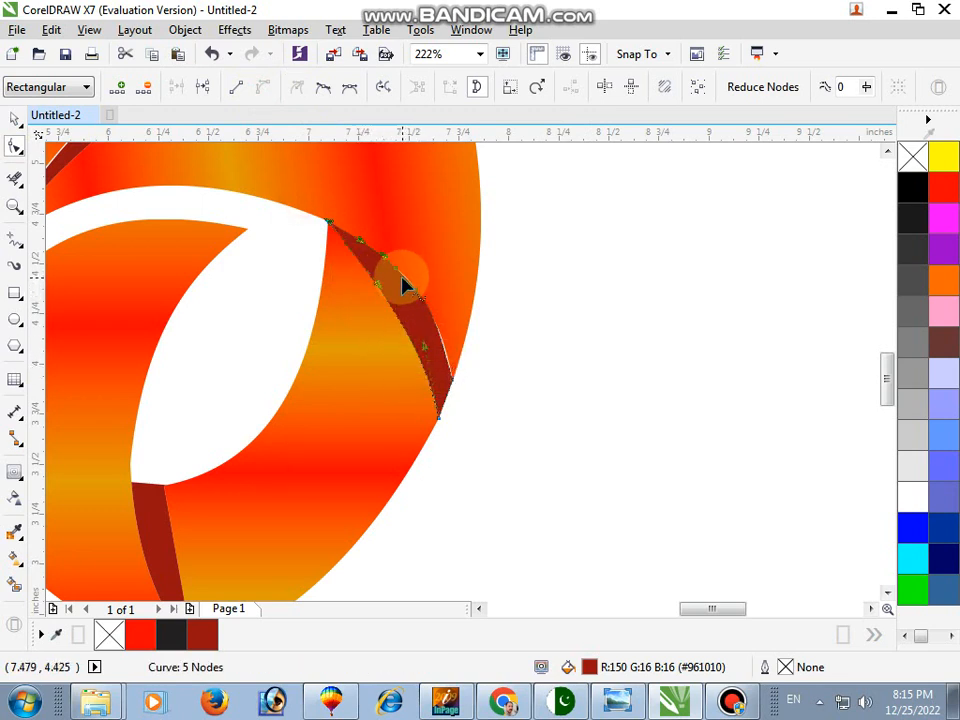
{"action": "left_click", "coordinate": [403, 269]}
{"action": "left_click_drag", "start_coordinate": [407, 272], "coordinate": [411, 276]}
{"action": "left_click_drag", "start_coordinate": [499, 338], "coordinate": [438, 393]}
{"action": "left_click_drag", "start_coordinate": [439, 324], "coordinate": [447, 325]}
{"action": "key", "text": "space"}
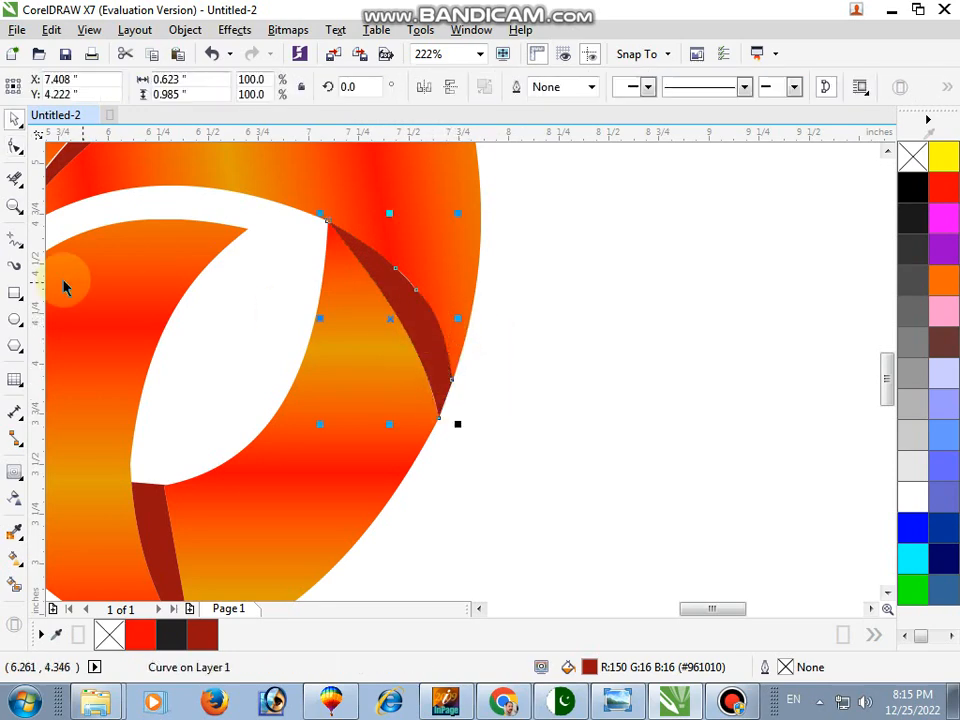
{"action": "key", "text": "F3"}
{"action": "left_click", "coordinate": [556, 477]}
Step: Bend the top shadow sliver's outer edge toward the upper-left band to close the thin white gap between them
{"action": "key", "text": "F2"}
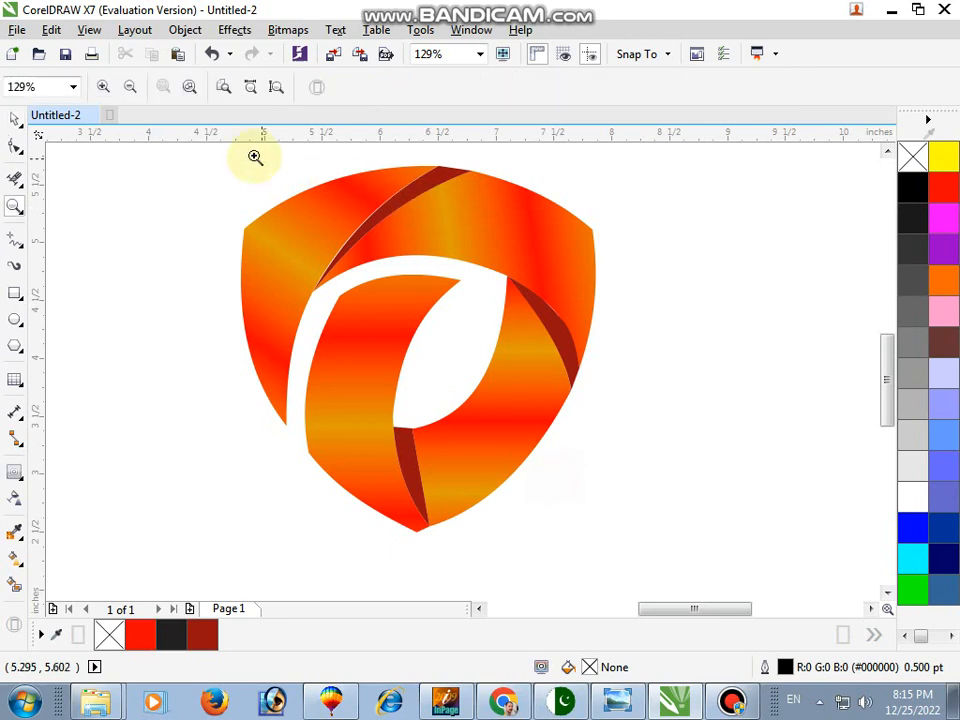
{"action": "left_click_drag", "start_coordinate": [239, 147], "coordinate": [567, 364]}
{"action": "left_click", "coordinate": [512, 281]}
{"action": "left_click", "coordinate": [15, 147]}
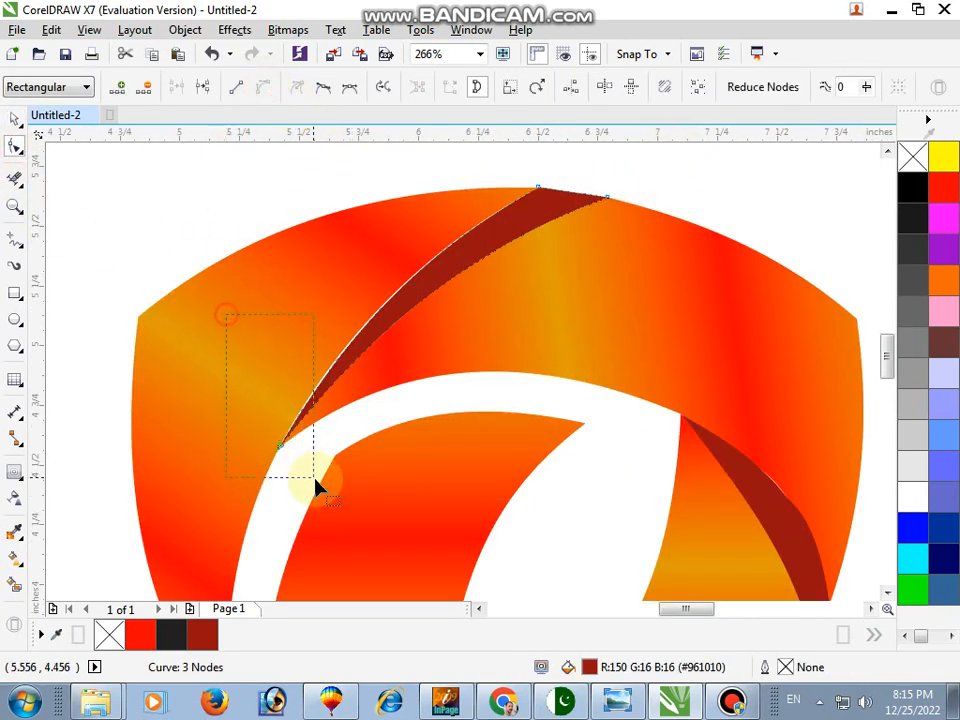
{"action": "left_click_drag", "start_coordinate": [333, 359], "coordinate": [379, 339]}
{"action": "key", "text": "space"}
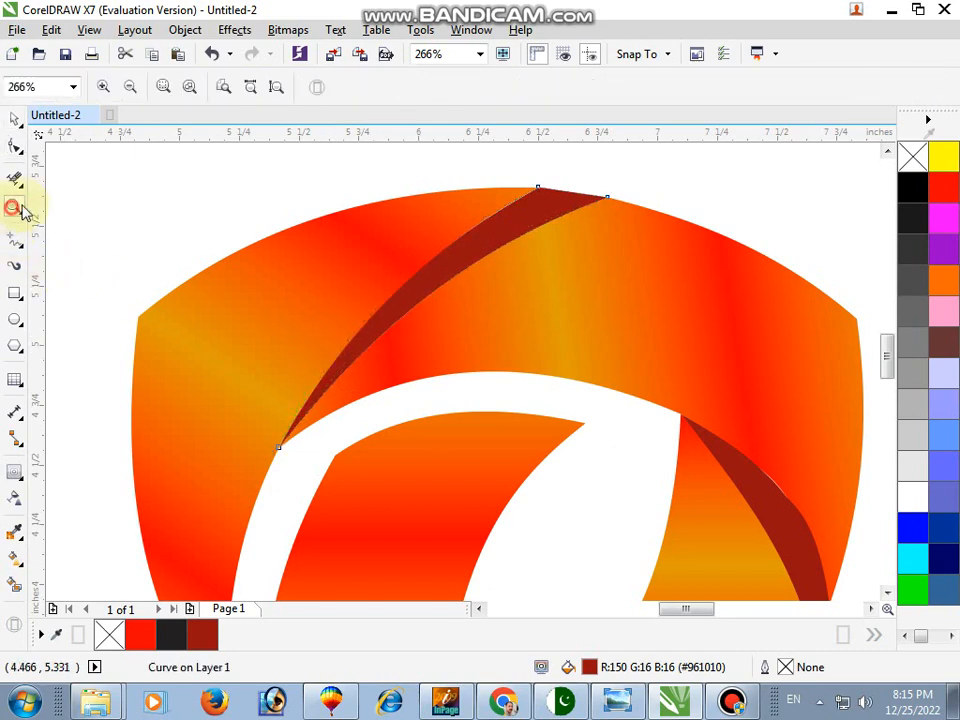
{"action": "left_click", "coordinate": [14, 209]}
{"action": "right_click", "coordinate": [77, 184]}
{"action": "key", "text": "space"}
{"action": "left_click", "coordinate": [118, 301]}
{"action": "key", "text": "z"}
{"action": "key", "text": "space"}
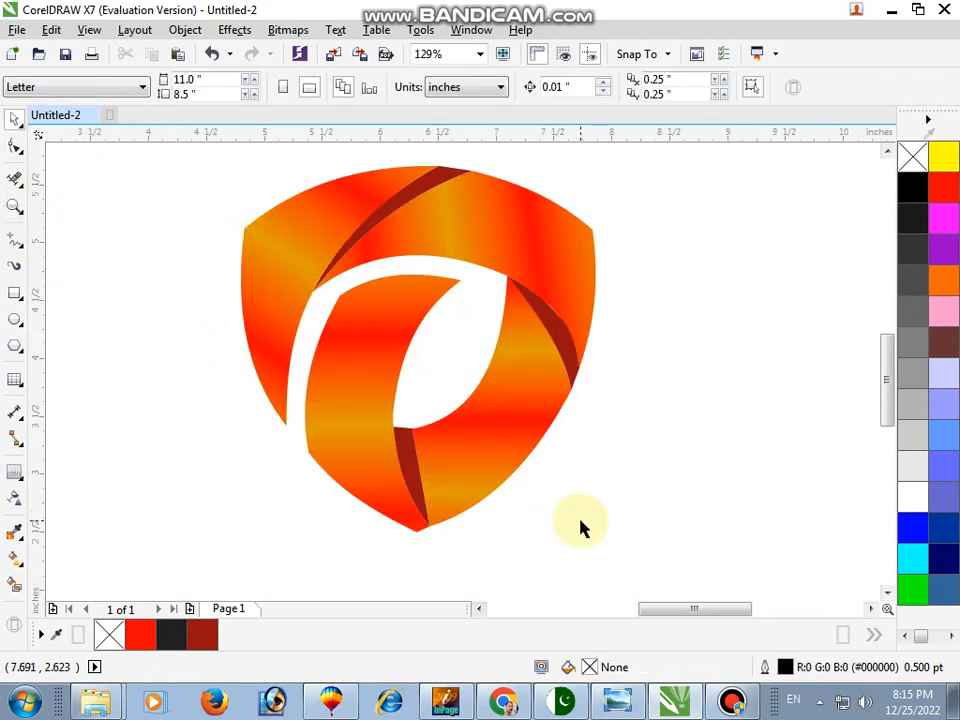
Step: Group all the logo's pieces into one object and select the group
{"action": "mouse_move", "coordinate": [724, 549]}
{"action": "left_mouse_down"}
{"action": "mouse_move", "coordinate": [227, 279]}
{"action": "mouse_move", "coordinate": [156, 133]}
{"action": "mouse_move", "coordinate": [642, 557]}
{"action": "left_mouse_up"}
{"action": "key", "text": "ctrl+g"}
{"action": "key", "text": "F2"}
{"action": "right_click", "coordinate": [450, 298]}
{"action": "key", "text": "F2"}
{"action": "left_click", "coordinate": [746, 500]}
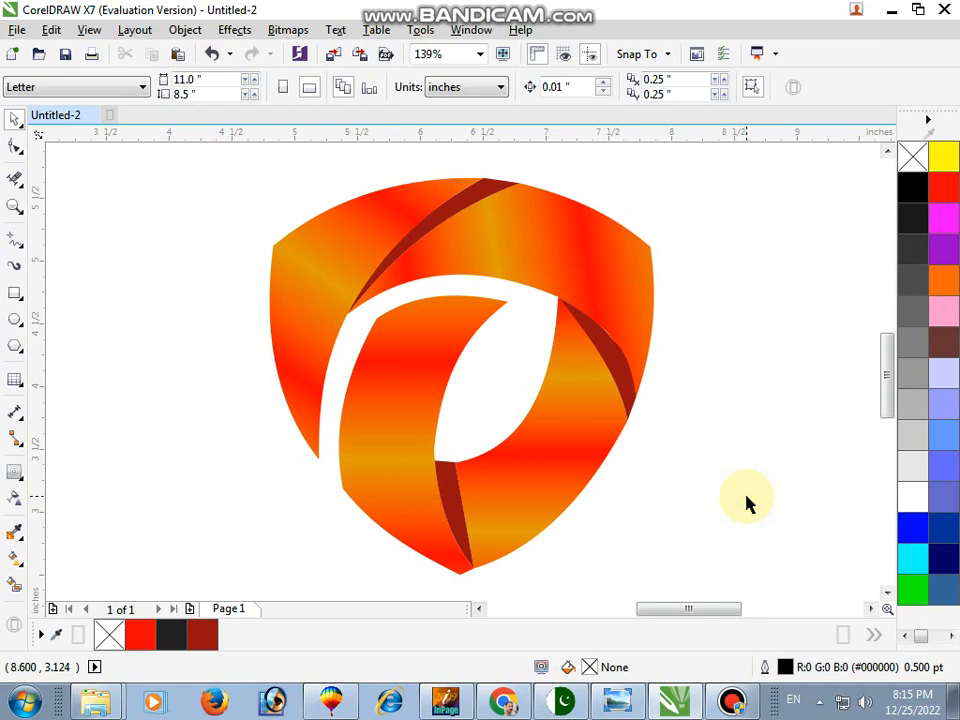
{"action": "key", "text": "F2"}
{"action": "right_click", "coordinate": [446, 454]}
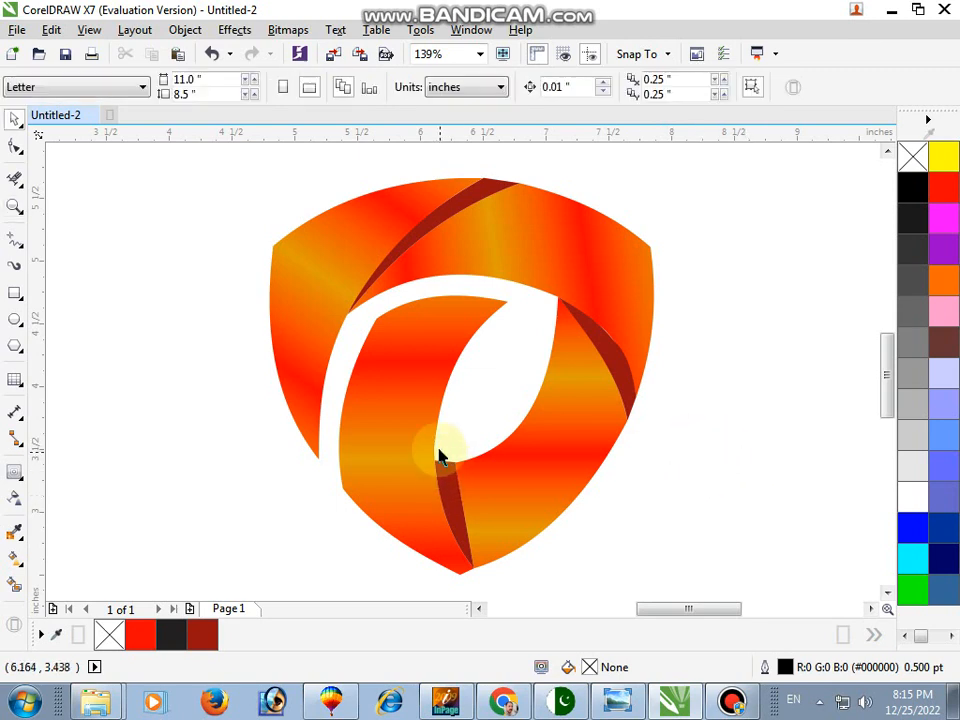
{"action": "left_click_drag", "start_coordinate": [195, 566], "coordinate": [195, 565]}
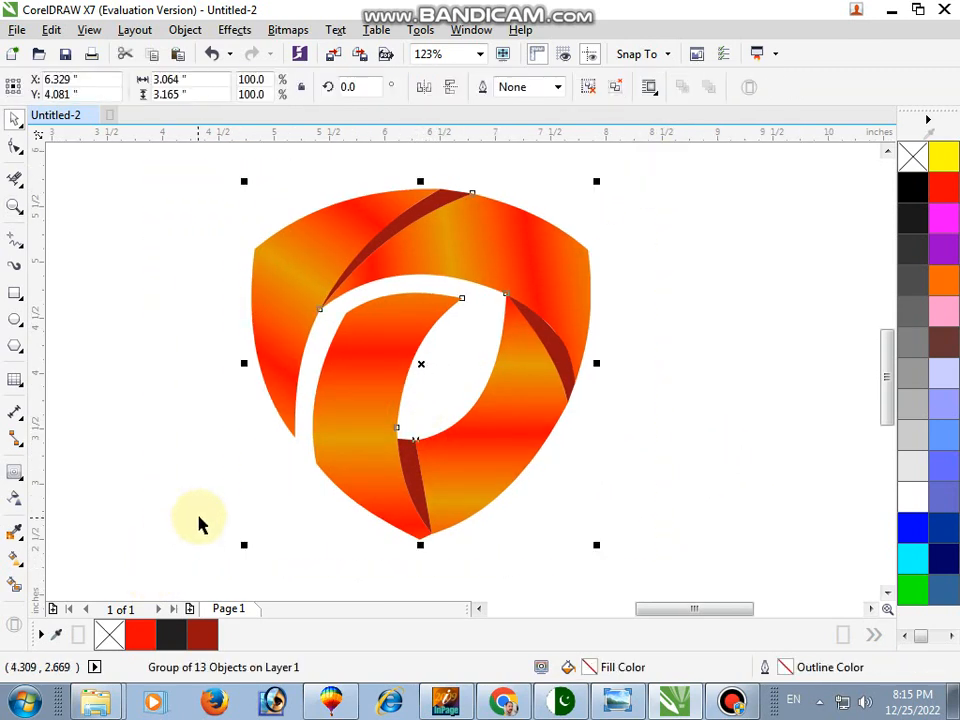
{"action": "left_click", "coordinate": [22, 538]}
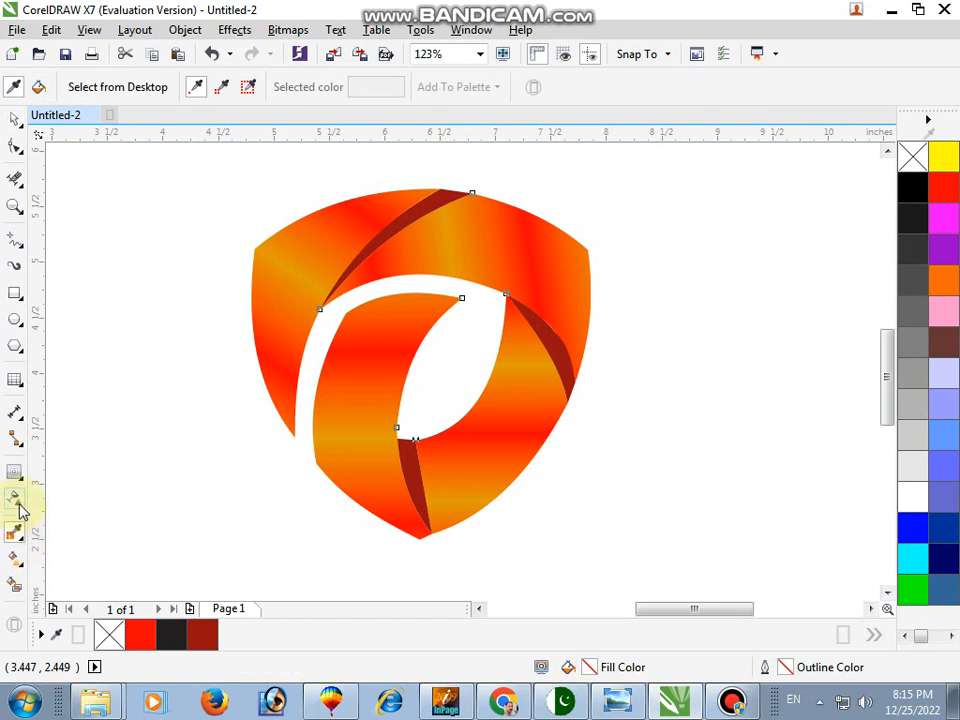
{"action": "left_click", "coordinate": [16, 498]}
{"action": "key", "text": "space"}
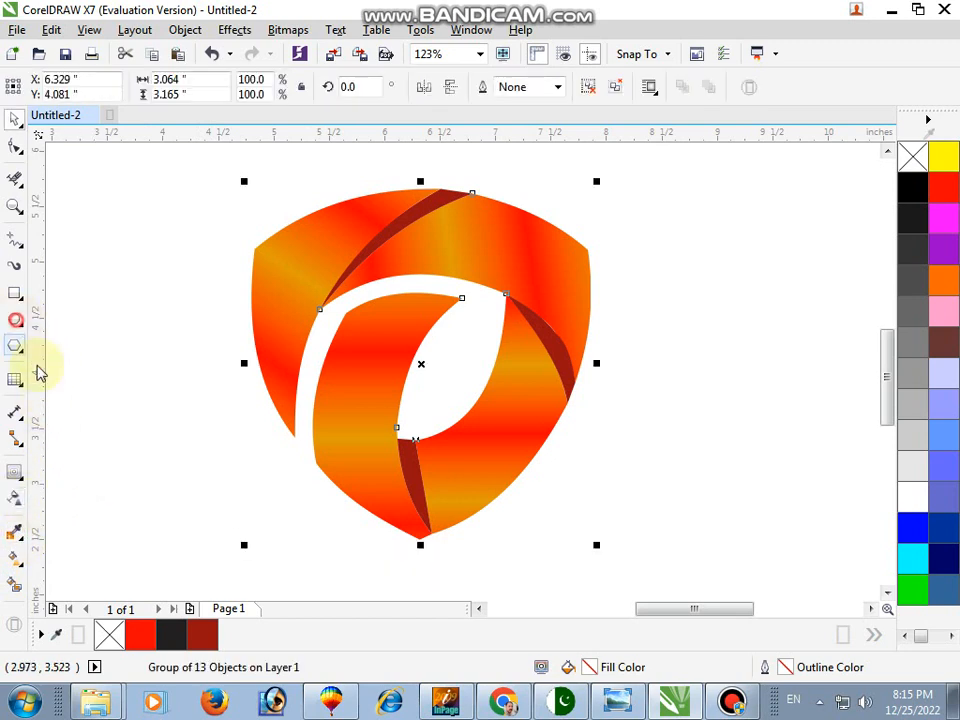
Step: Draw a flat ellipse about 1.6 by 0.32 inches under the logo's bottom tip, with light grey #CCCCCC fill and outline
{"action": "left_click", "coordinate": [15, 319]}
{"action": "left_click_drag", "start_coordinate": [308, 529], "coordinate": [496, 576]}
{"action": "left_click", "coordinate": [914, 430]}
{"action": "right_click", "coordinate": [914, 430]}
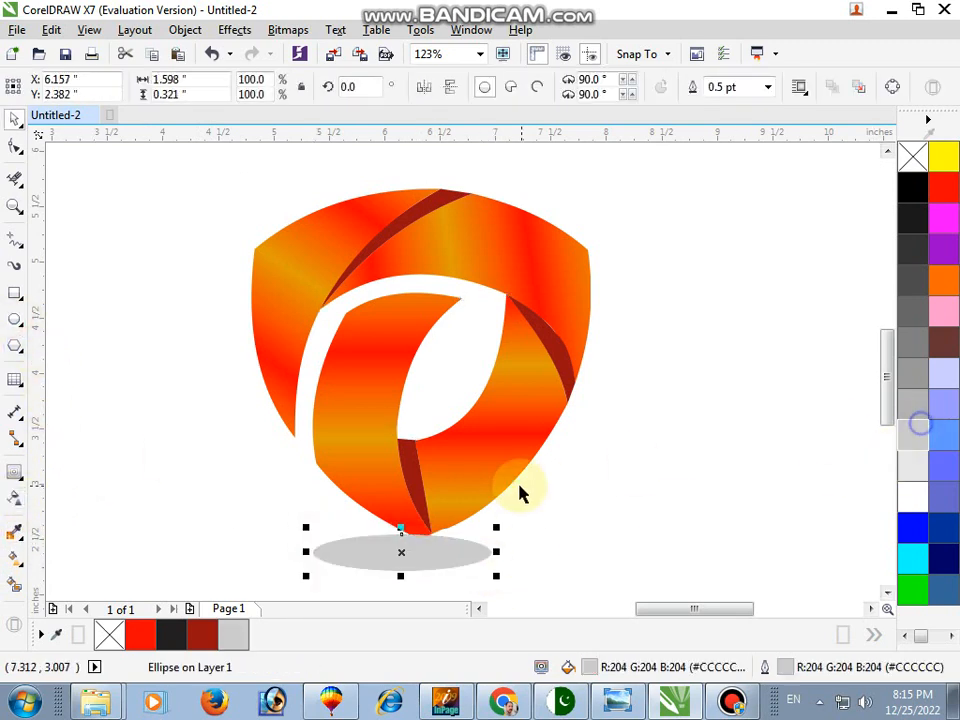
Step: Centre the grey ellipse horizontally on the logo group and reselect the ellipse alone
{"action": "left_click", "coordinate": [478, 491], "text": "shift"}
{"action": "key", "text": "c"}
{"action": "left_click", "coordinate": [480, 566]}
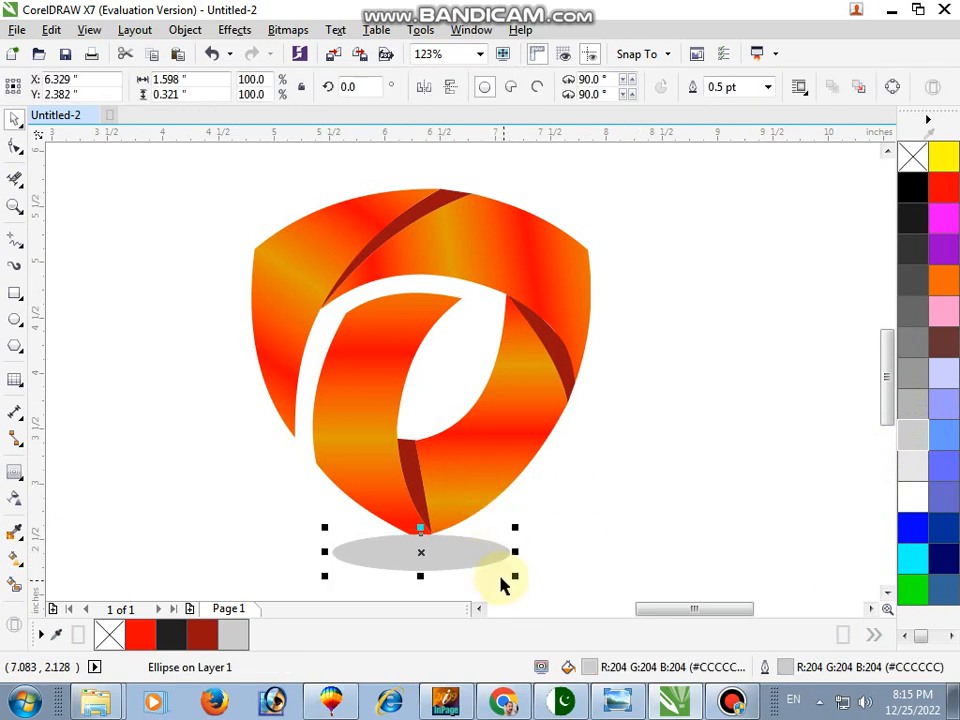
Step: Raise the grey ellipse about 0.2 inches to overlap the logo's bottom tip, send it behind the logo and deselect it
{"action": "left_click_drag", "start_coordinate": [472, 564], "coordinate": [472, 543]}
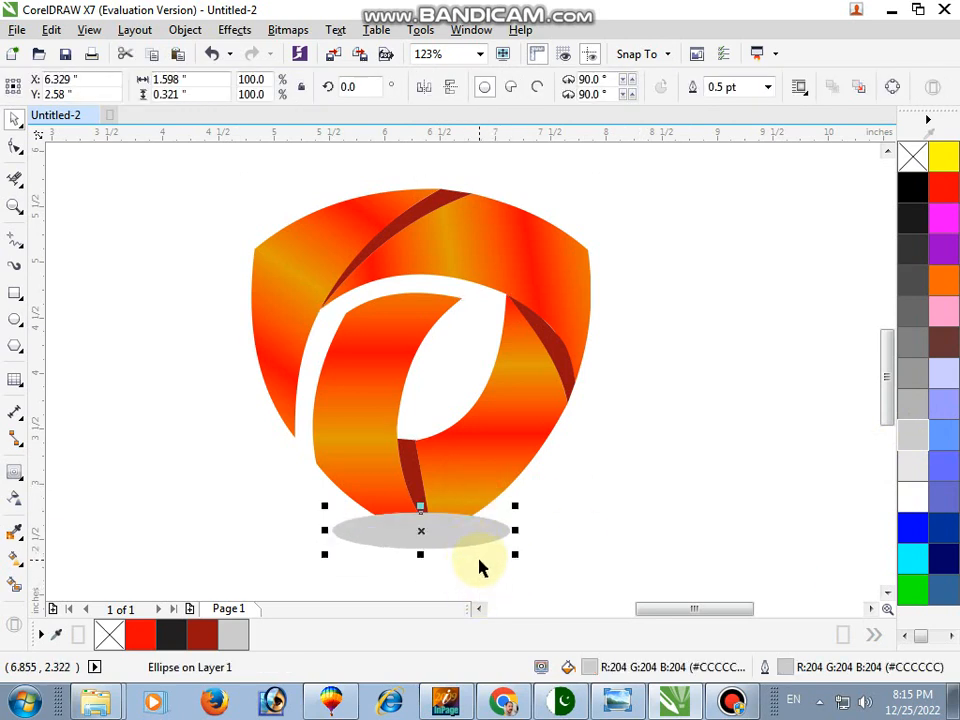
{"action": "key", "text": "shift+Page_Down"}
{"action": "left_click", "coordinate": [618, 531]}
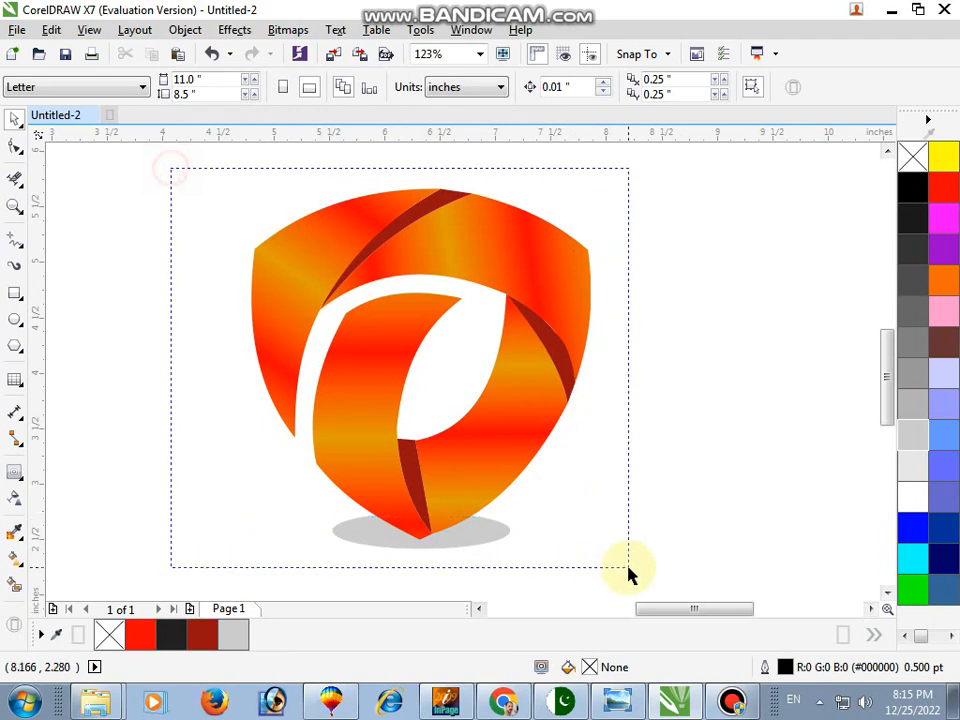